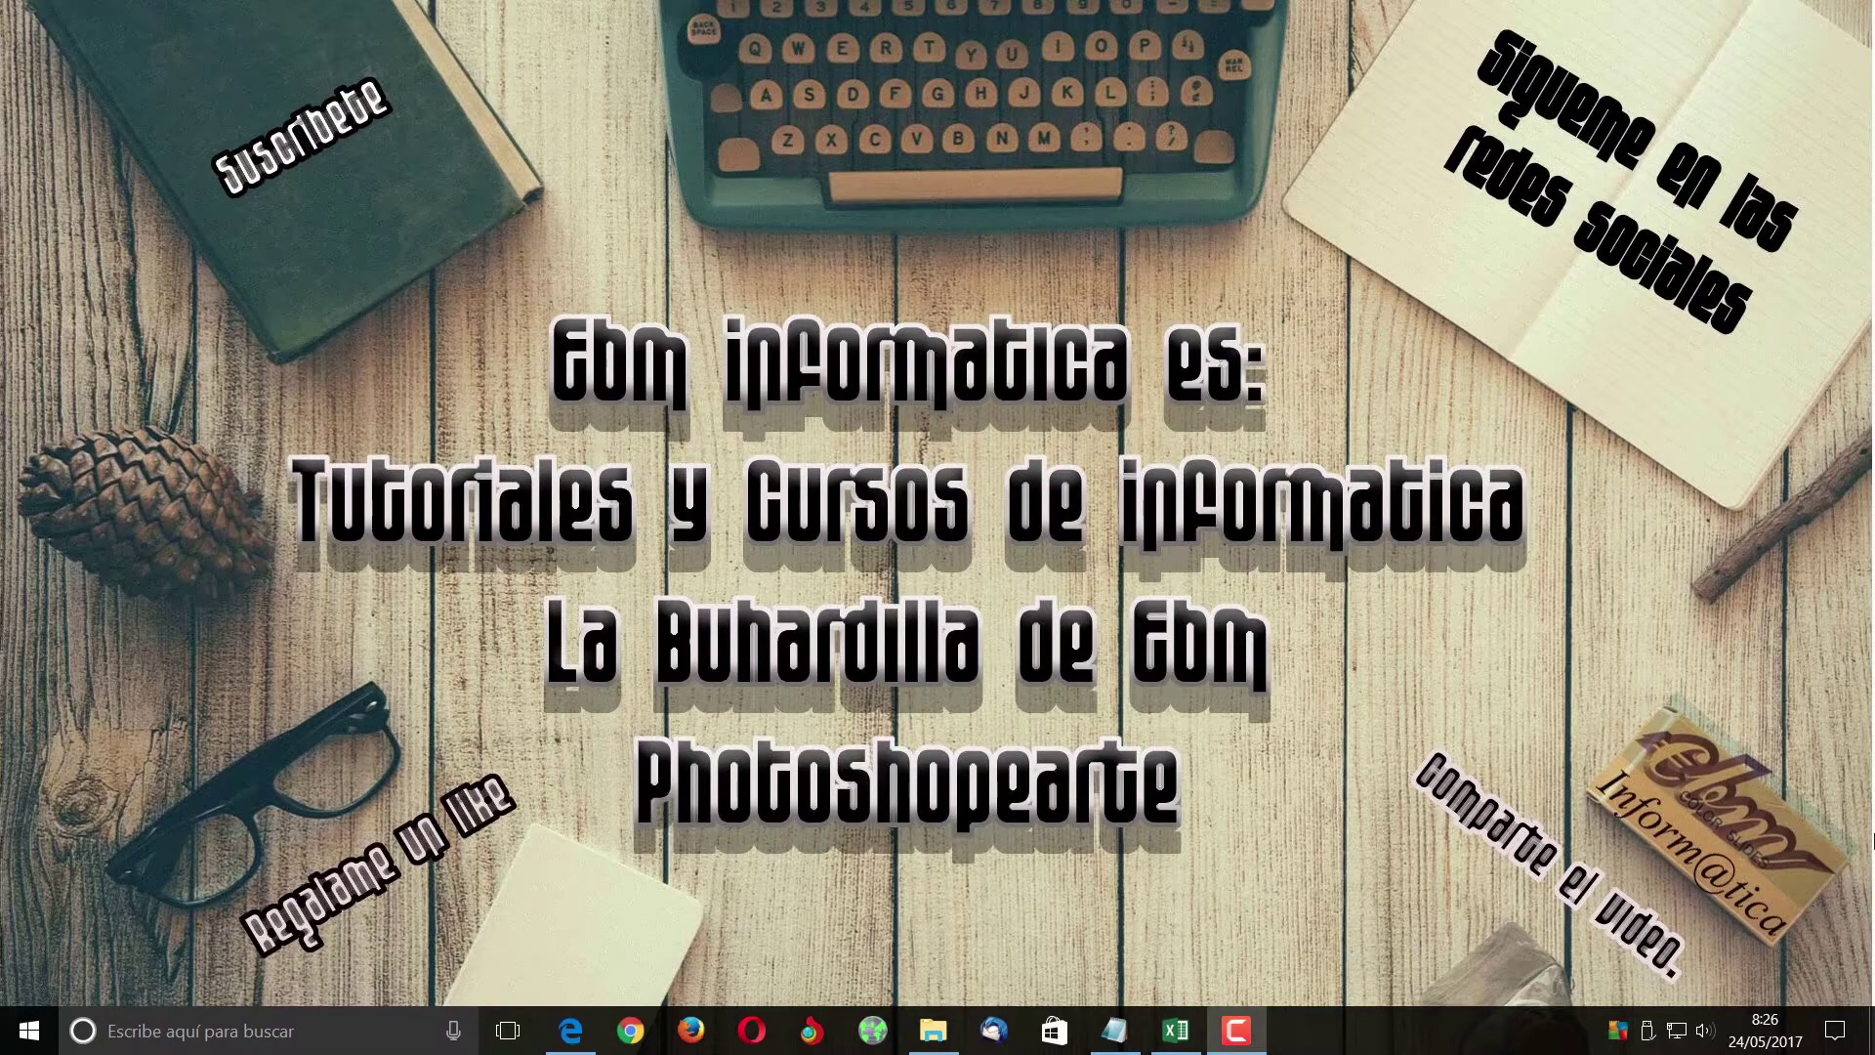
- Bring up the Libro1 workbook with the CANTIDAD, INTERES and AÑOS loan data
{"action": "left_click", "coordinate": [1176, 1030]}
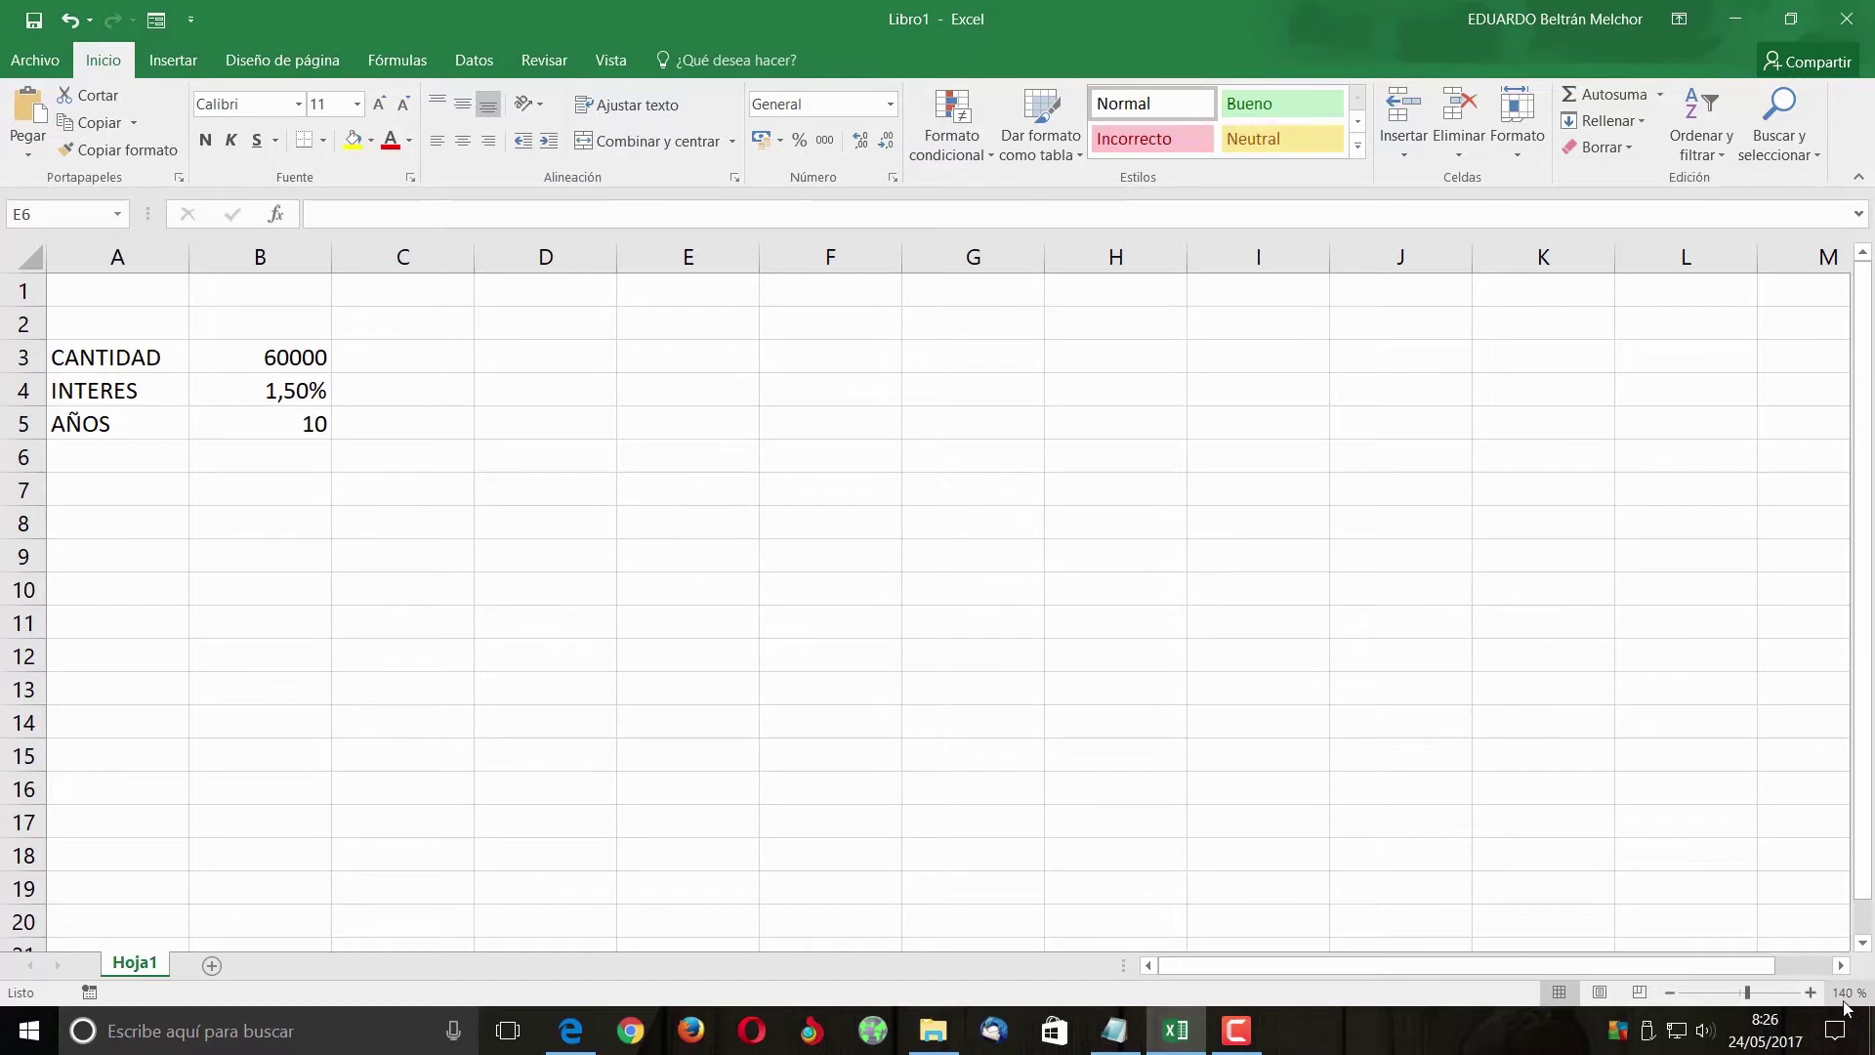
{"action": "left_click", "coordinate": [1822, 994]}
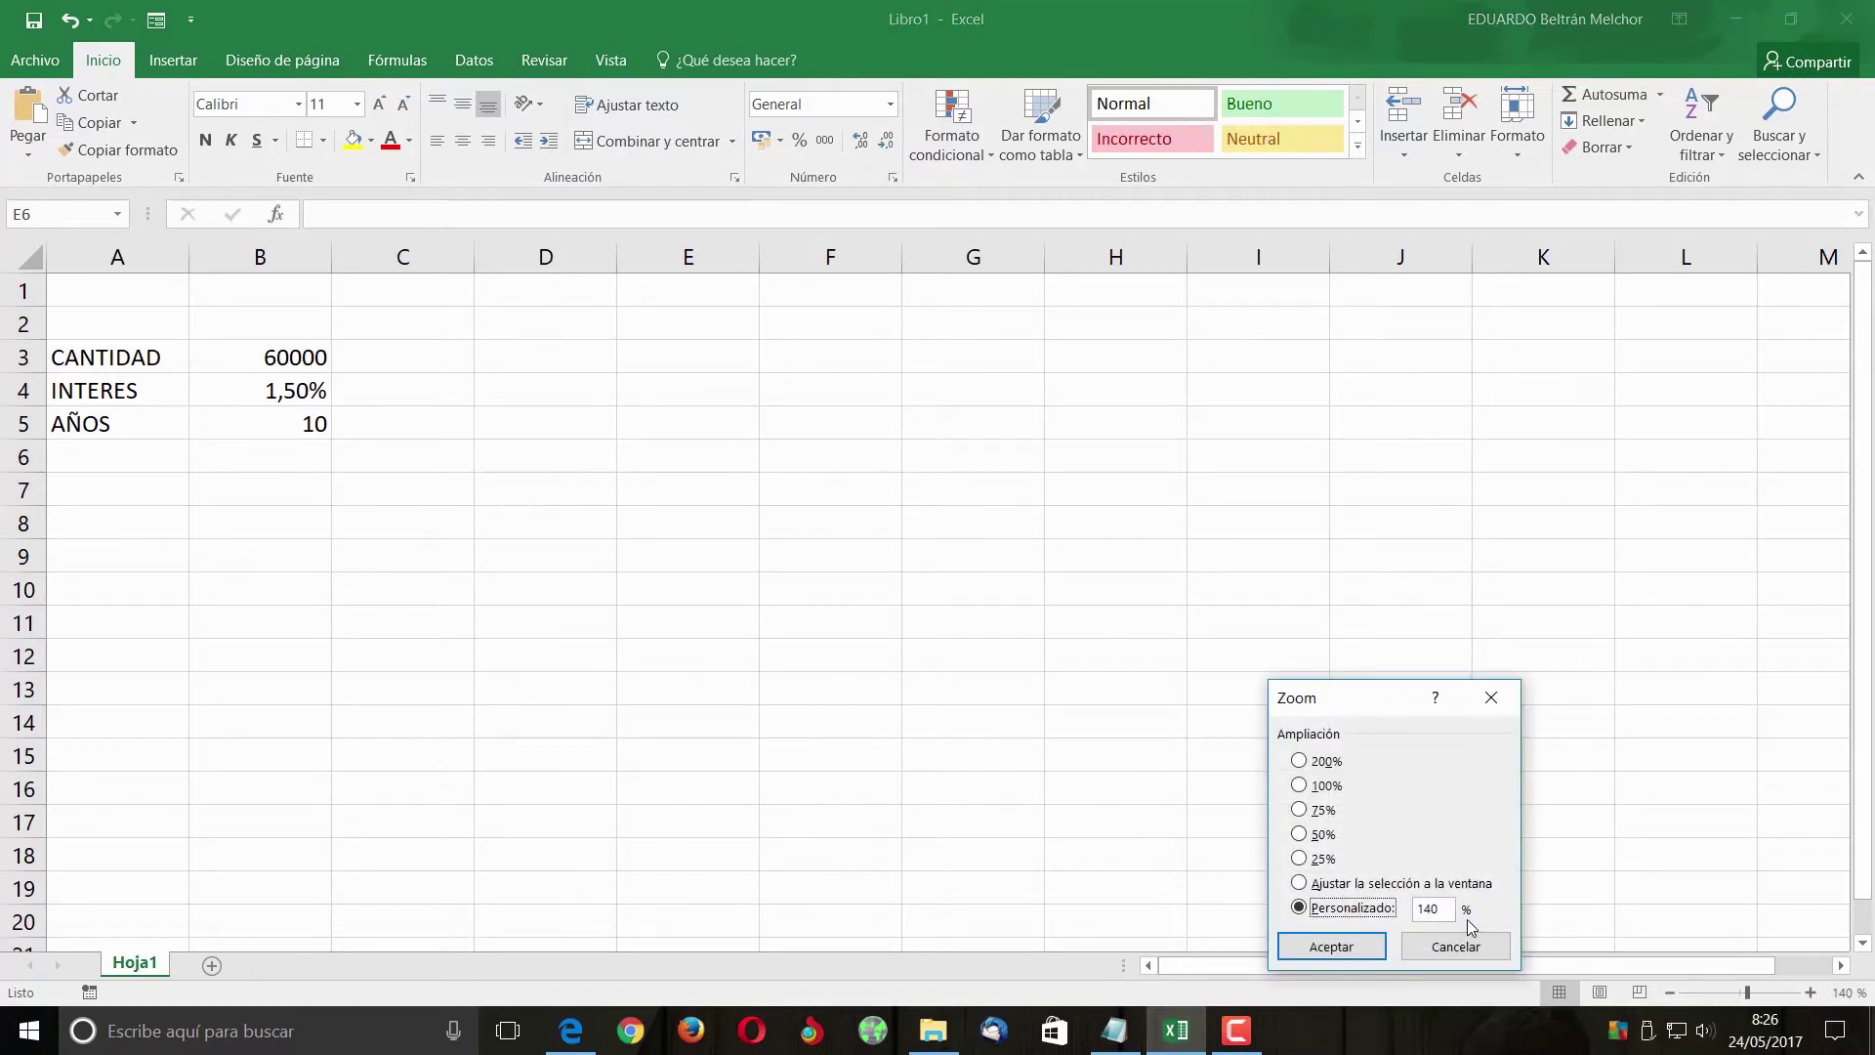
- Zoom the sheet in to 160% and start a function in cell D3
{"action": "left_click", "coordinate": [1455, 948]}
{"action": "left_click", "coordinate": [1811, 992]}
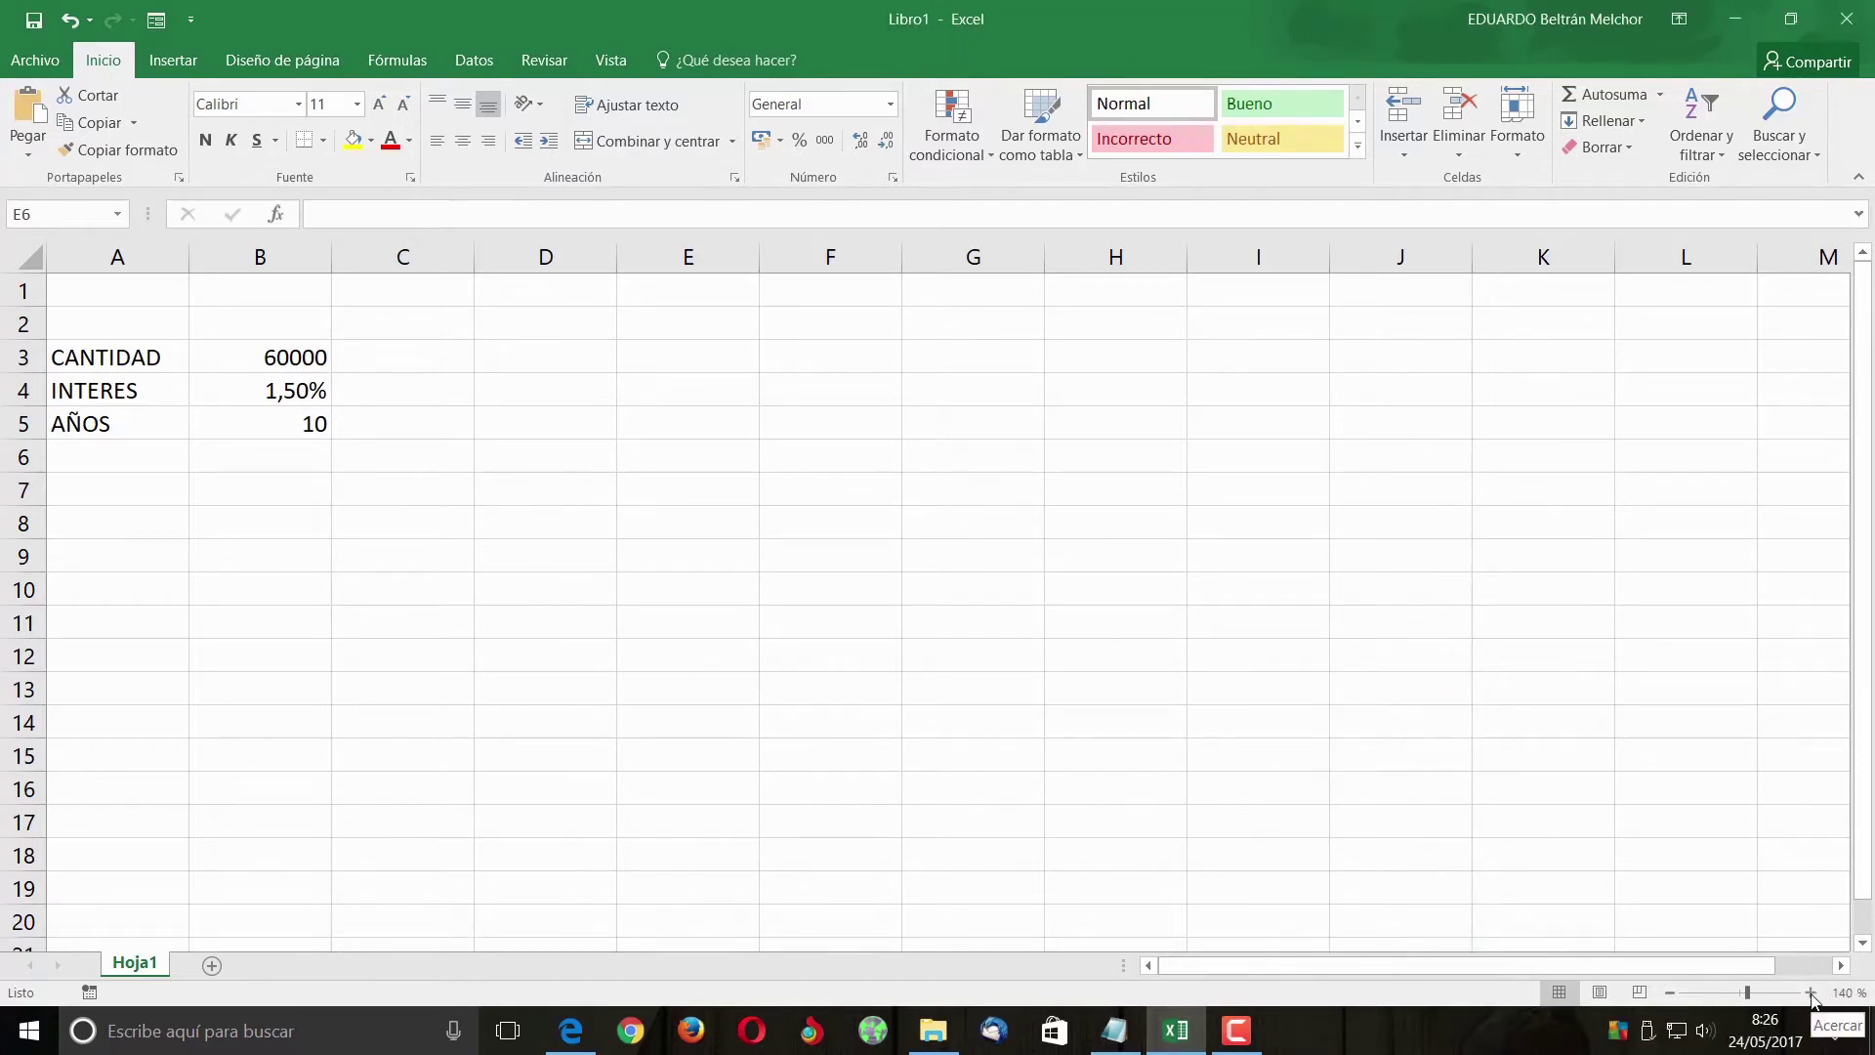
{"action": "left_click", "coordinate": [1811, 992]}
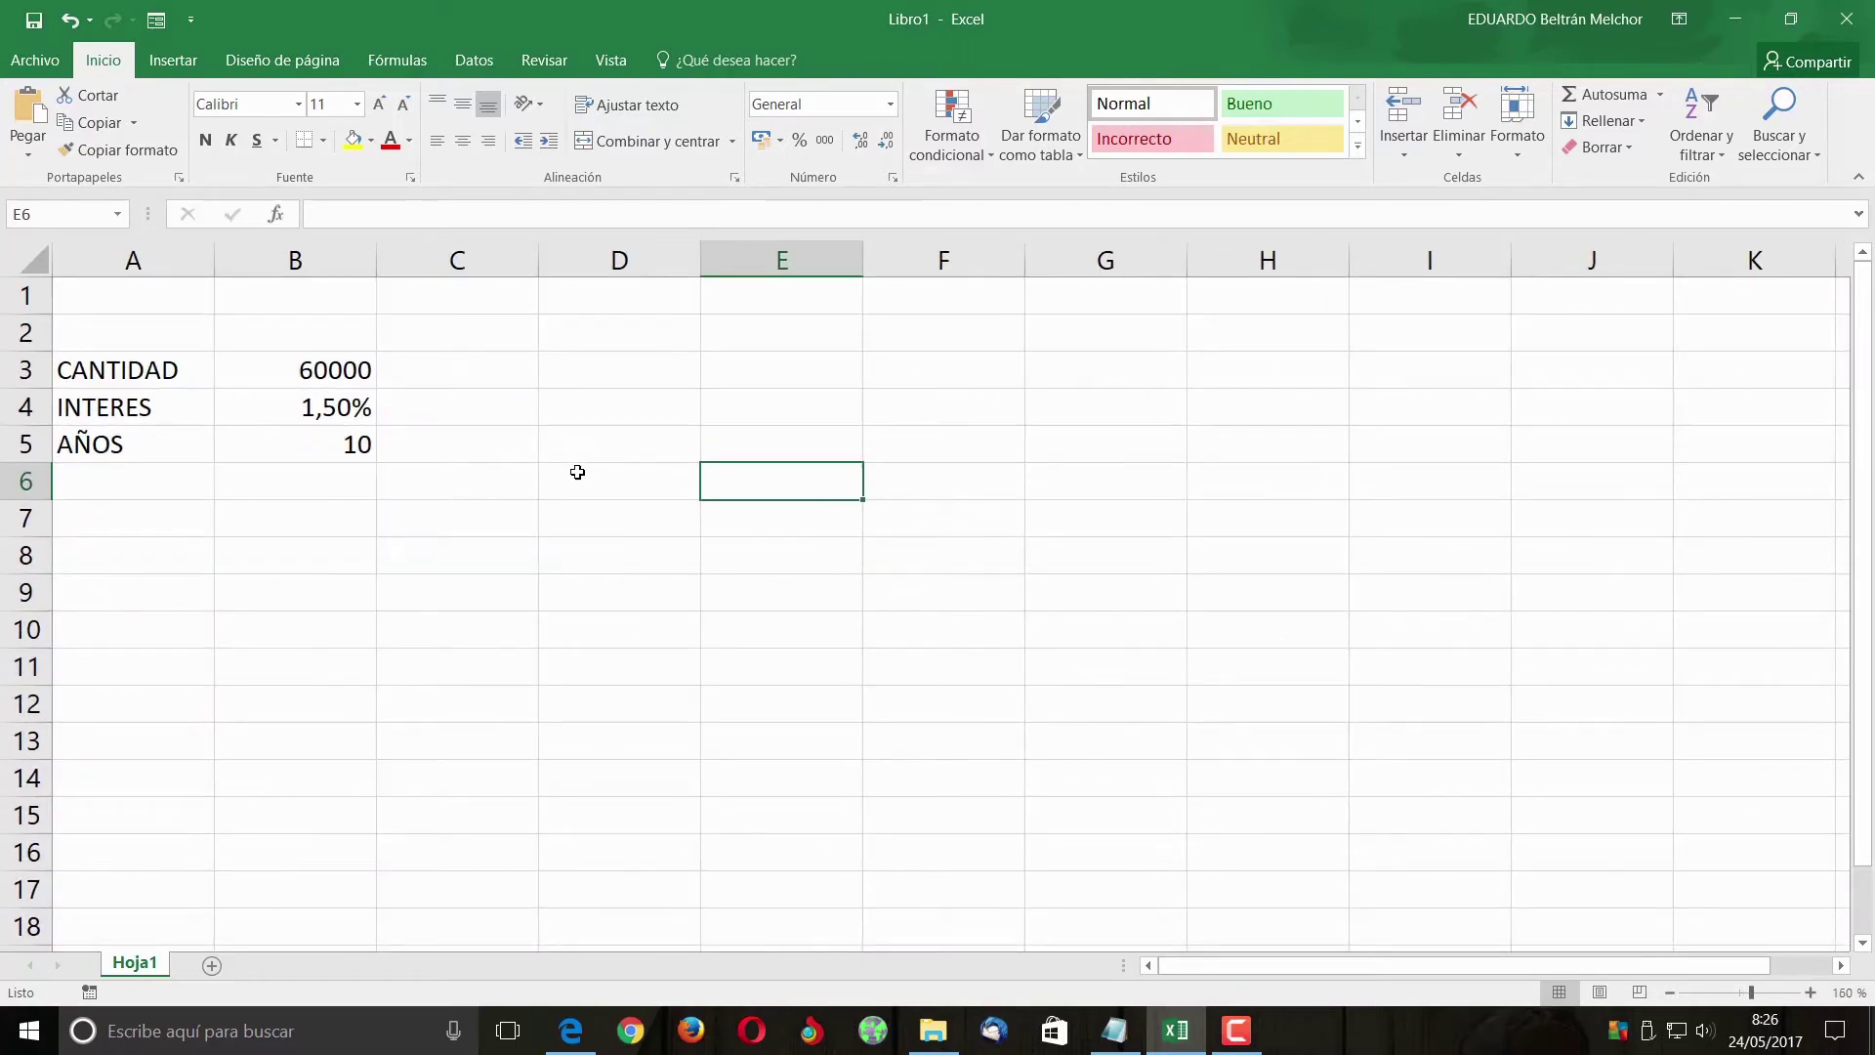
{"action": "left_click", "coordinate": [603, 371]}
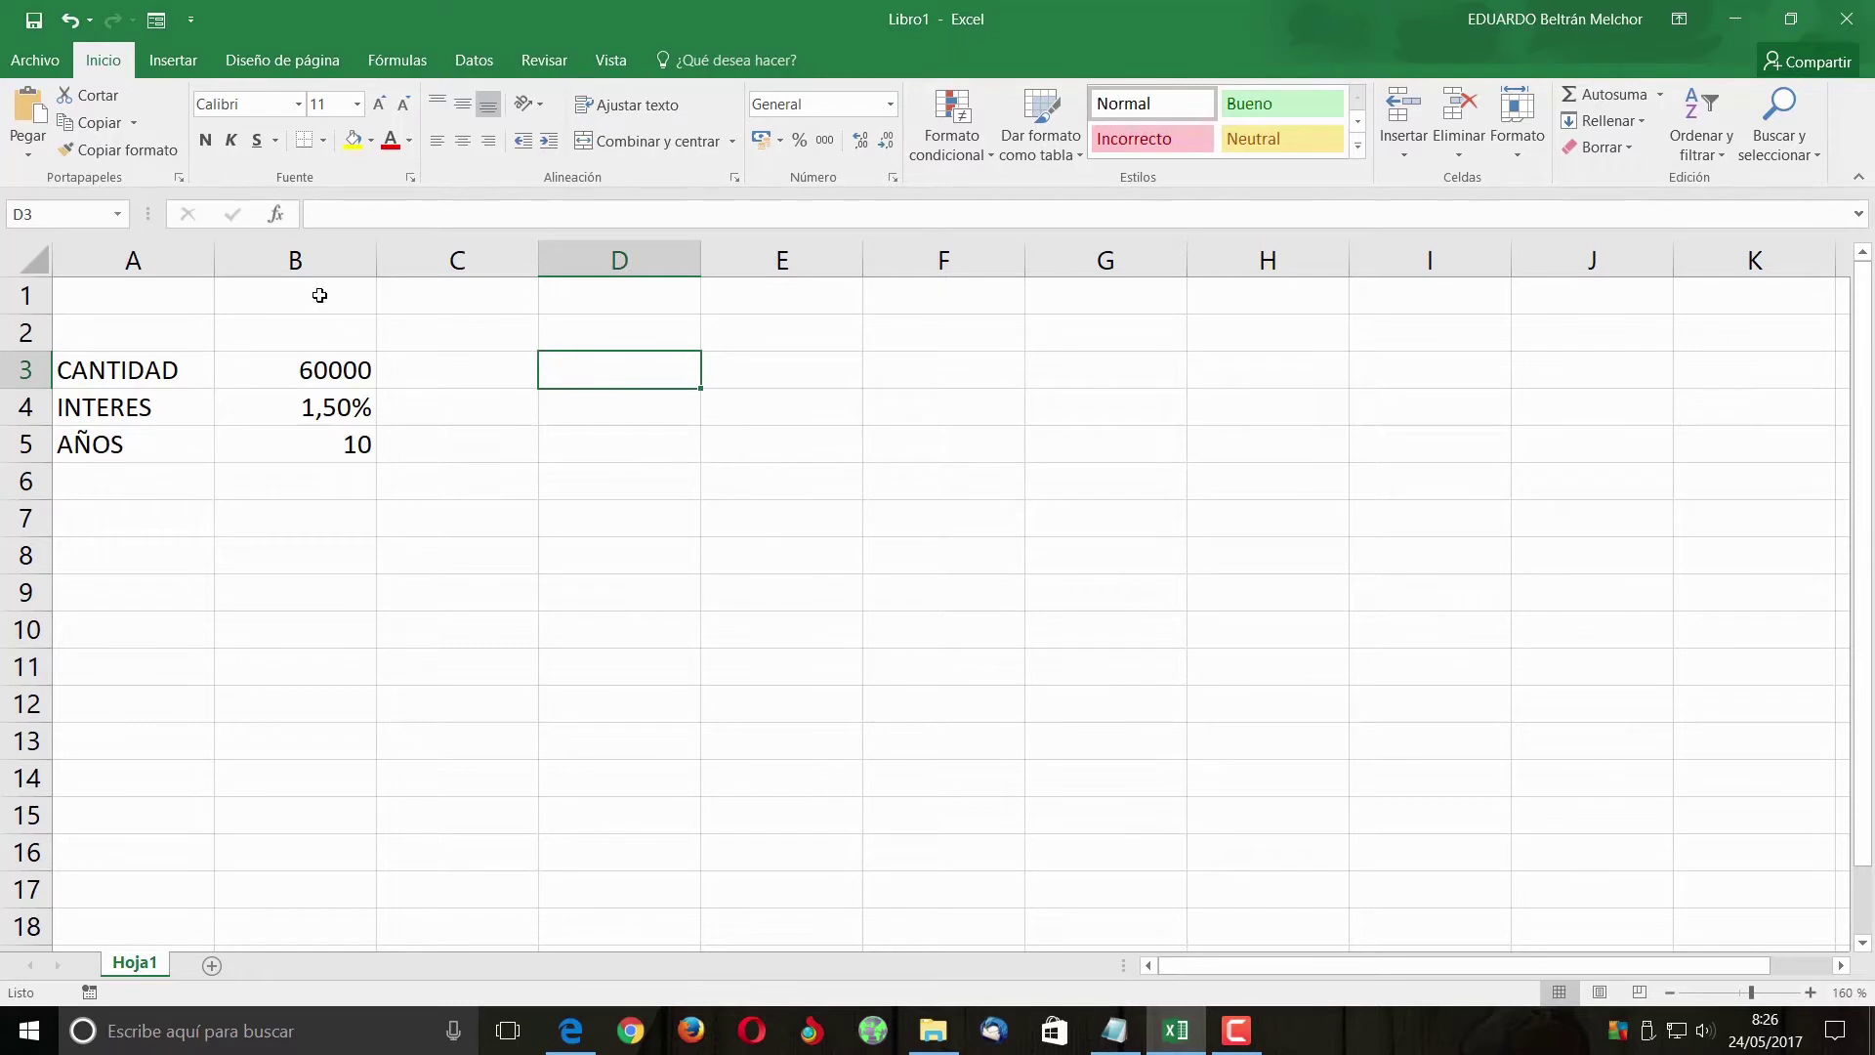
{"action": "left_click", "coordinate": [278, 214]}
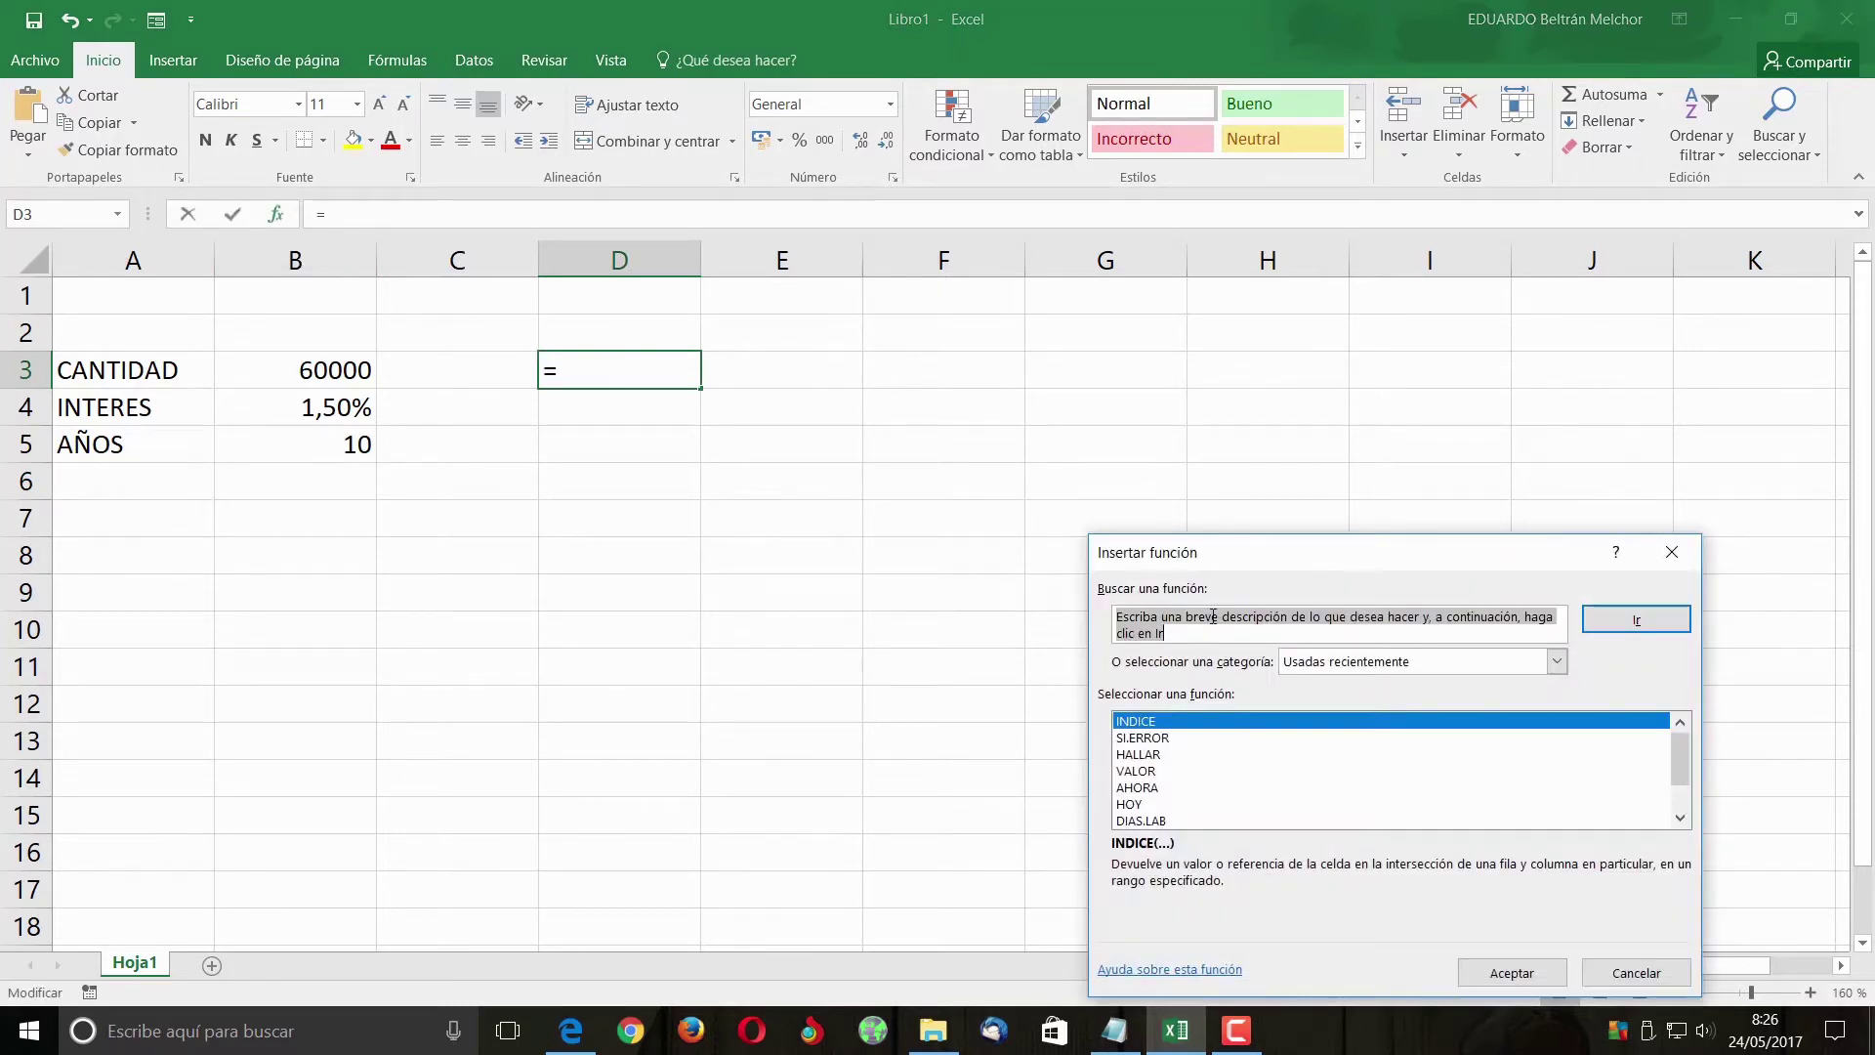
- Enter =PAGO(B4;B5;B3) in D3, giving an annual payment of -6.506,05 €
{"action": "type", "text": "PAGO"}
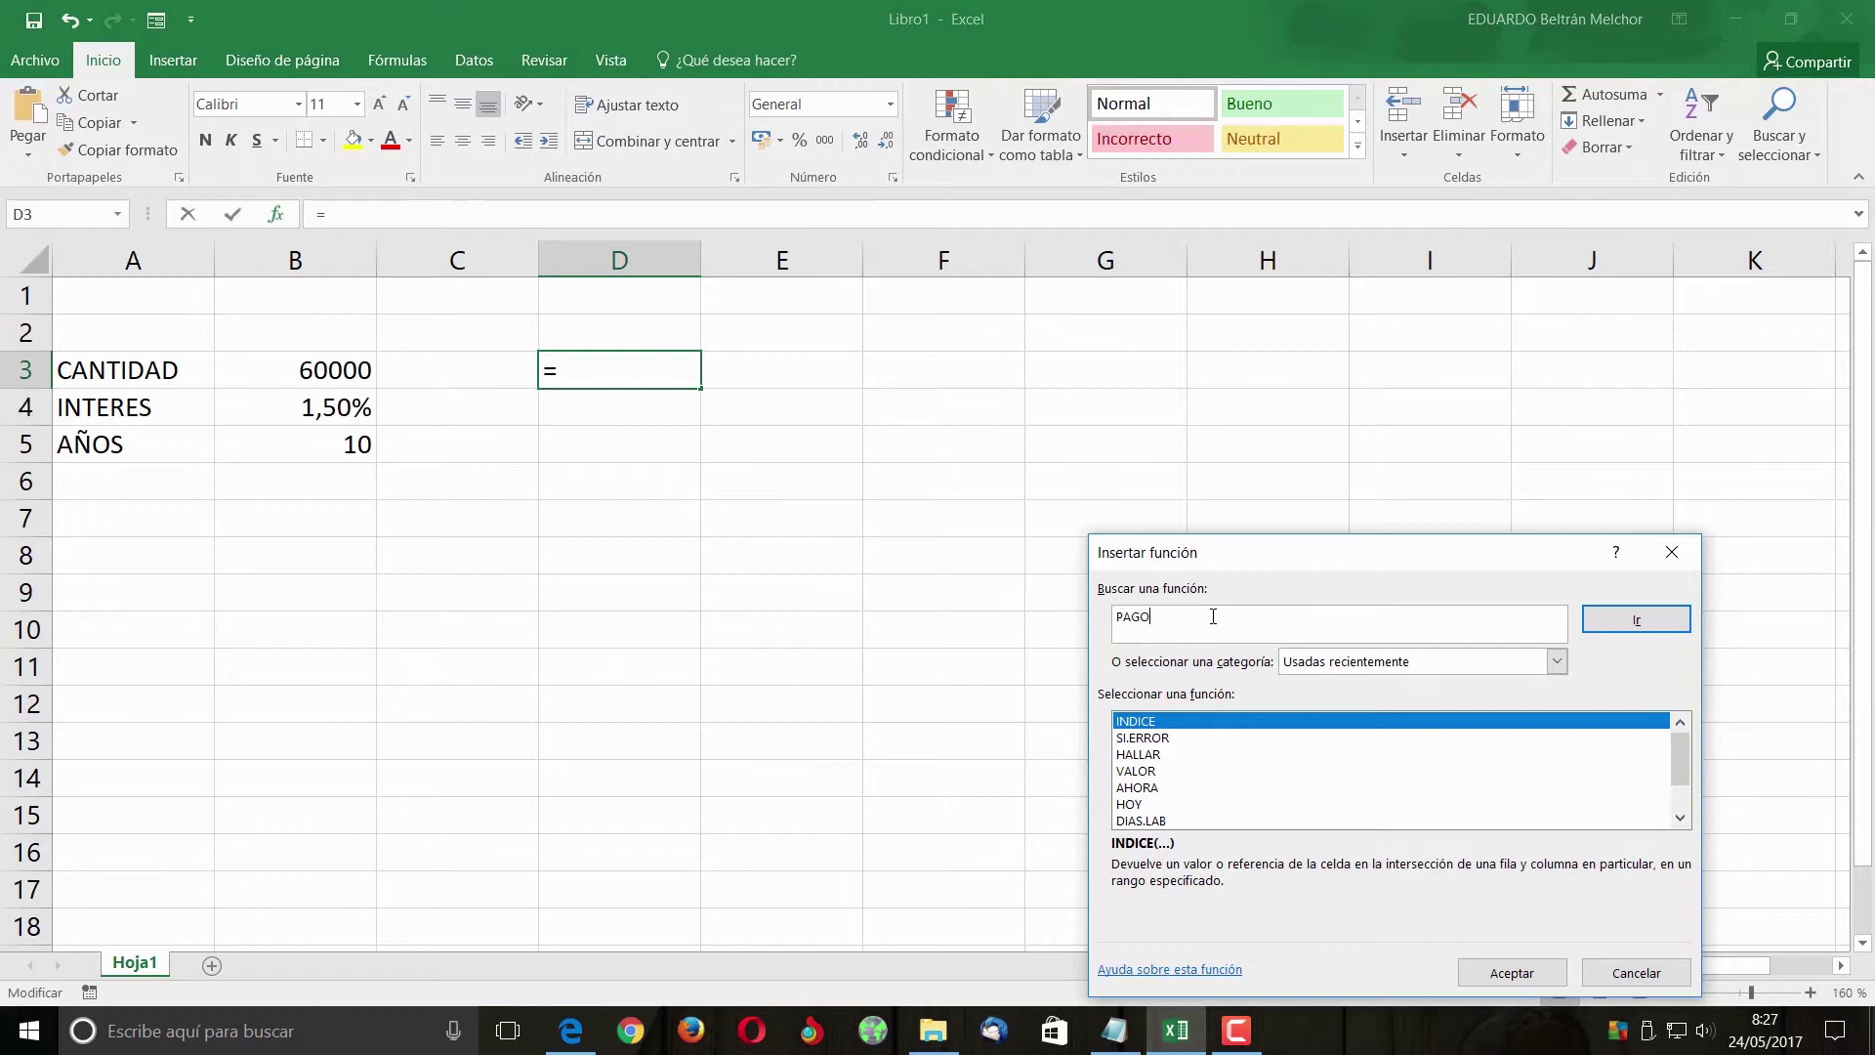
{"action": "key", "text": "Return"}
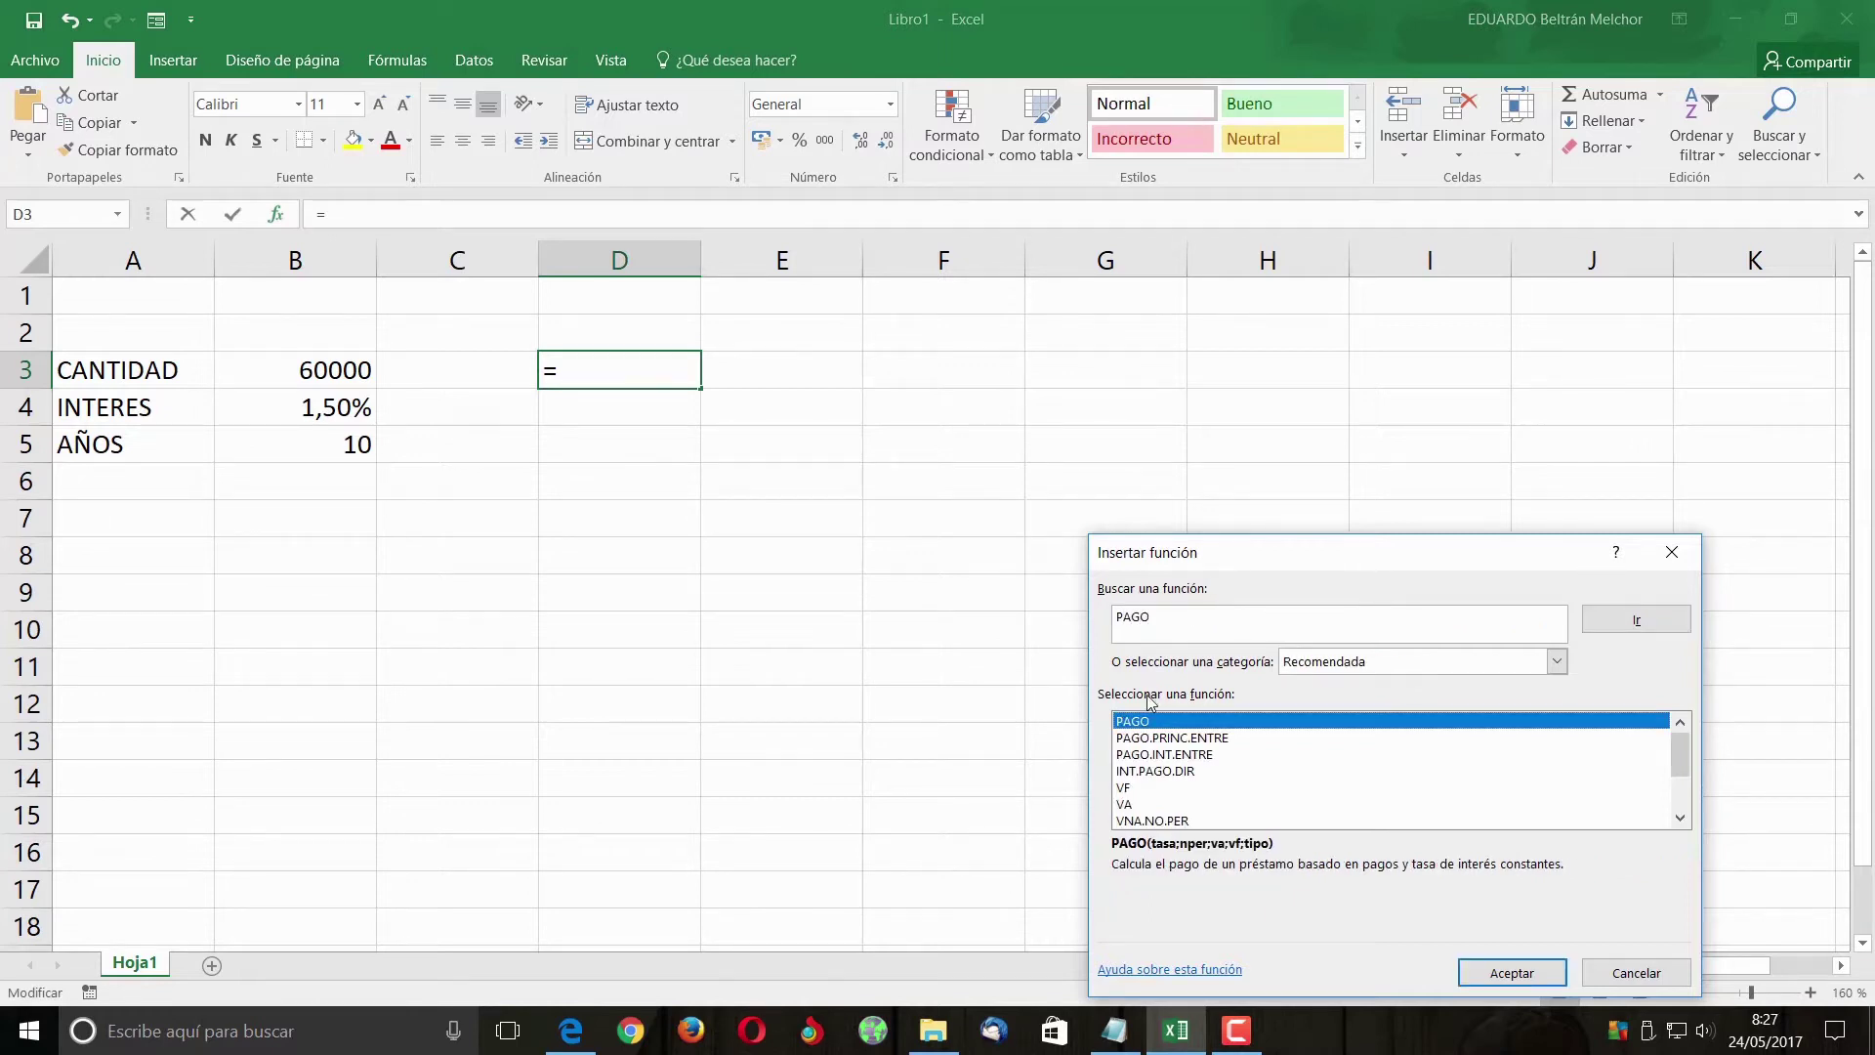
{"action": "left_click", "coordinate": [1485, 976]}
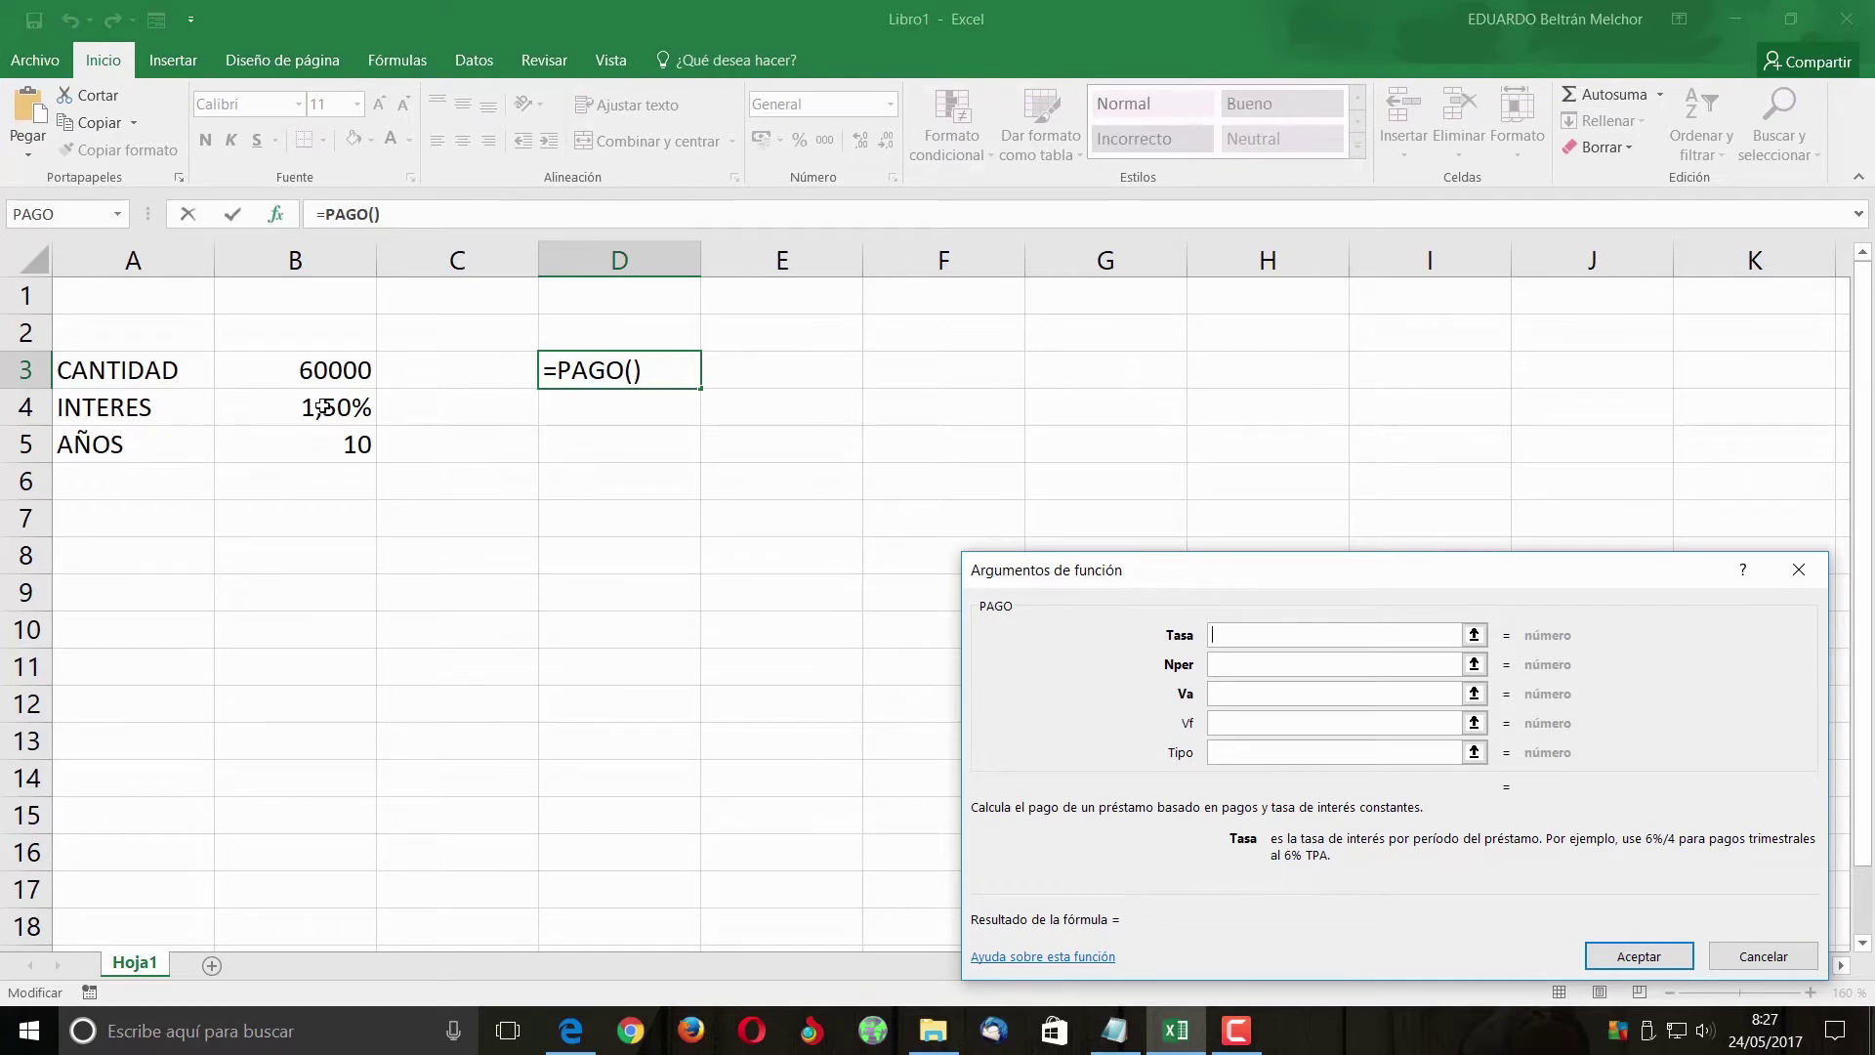
{"action": "left_click", "coordinate": [324, 406]}
{"action": "left_click", "coordinate": [1237, 664]}
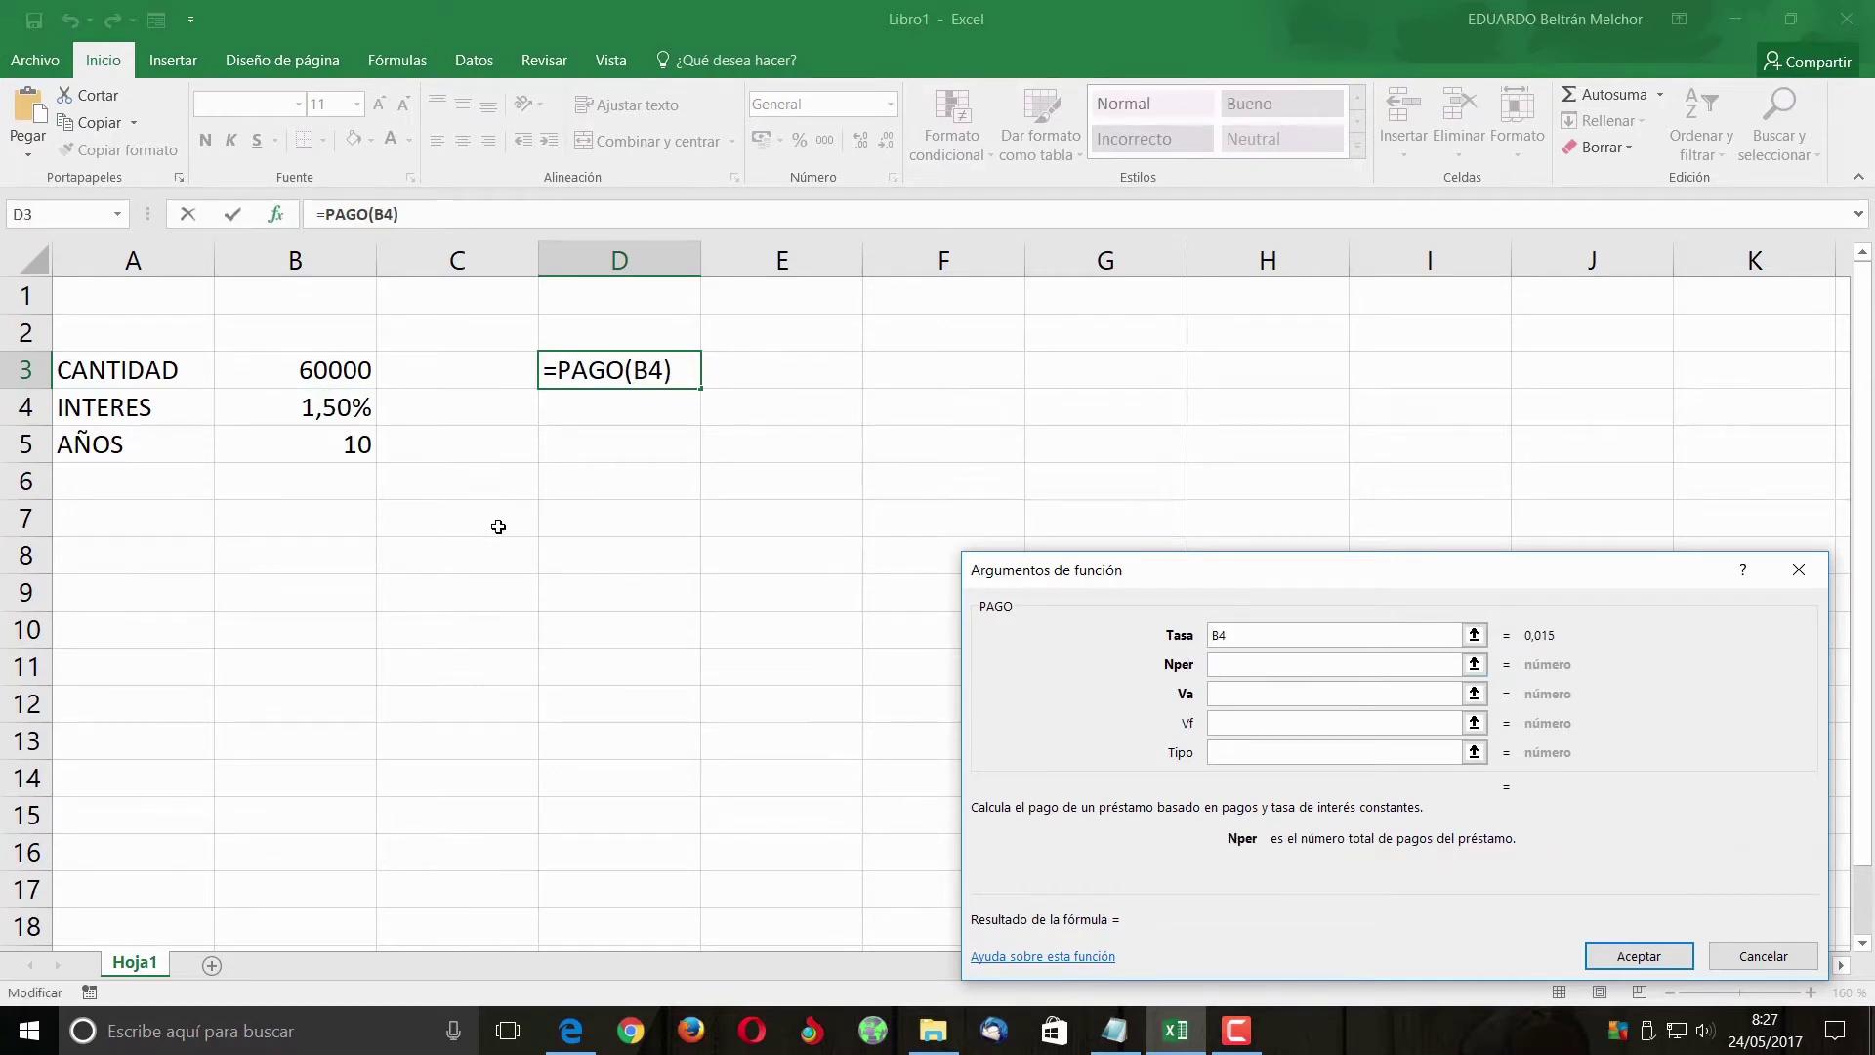
{"action": "left_click", "coordinate": [338, 444]}
{"action": "left_click", "coordinate": [1445, 694]}
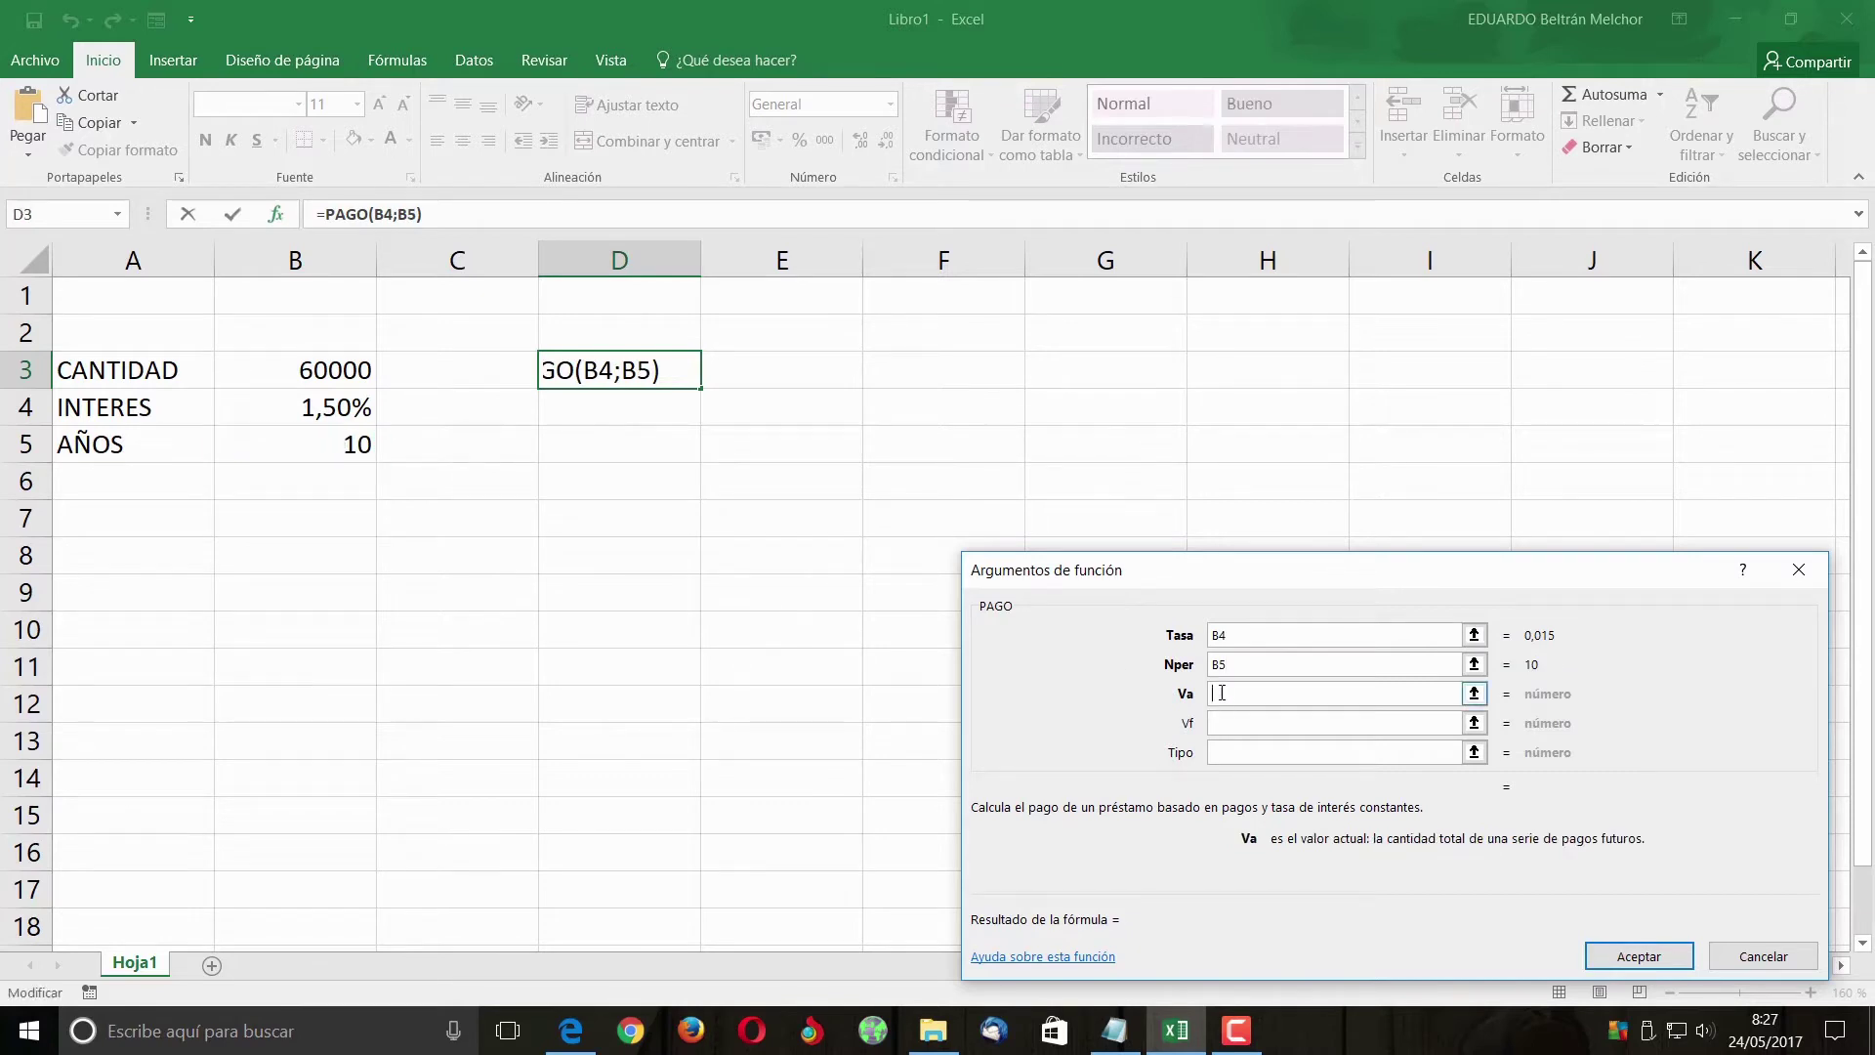
{"action": "left_click", "coordinate": [315, 369]}
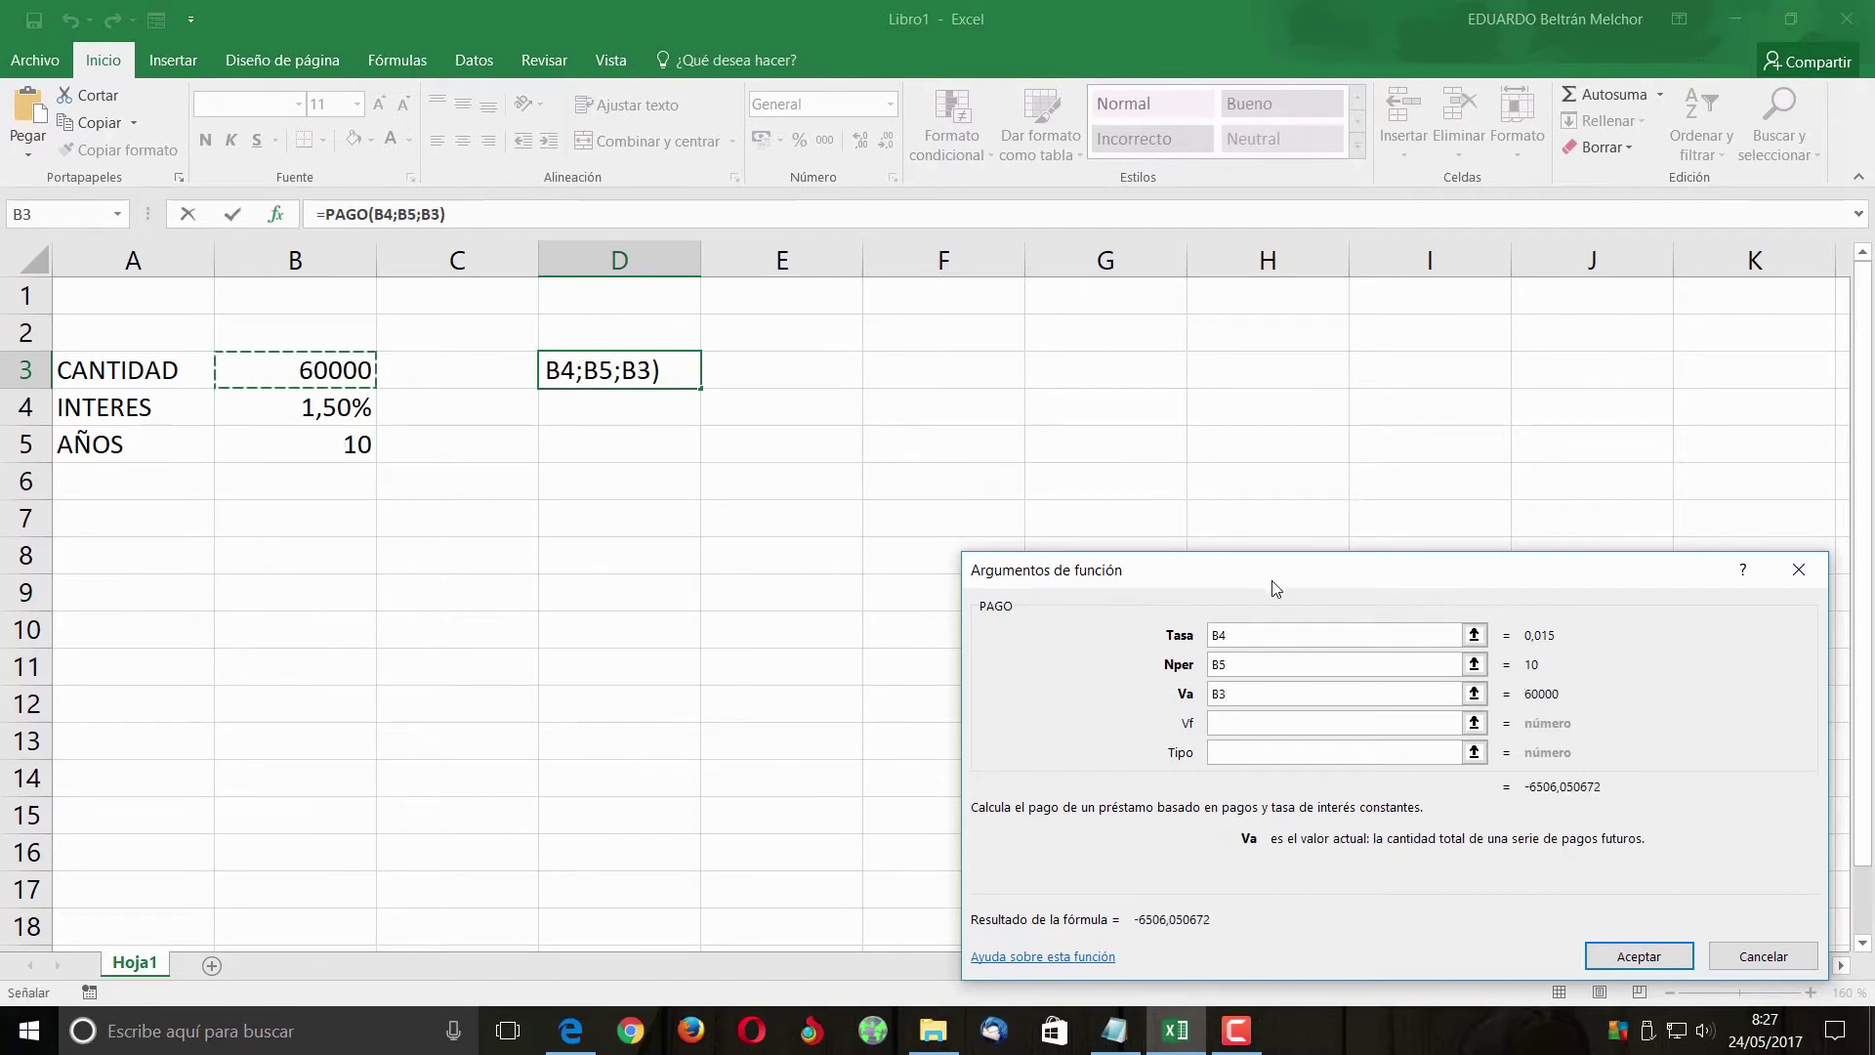
{"action": "left_click_drag", "start_coordinate": [1255, 591], "coordinate": [874, 538]}
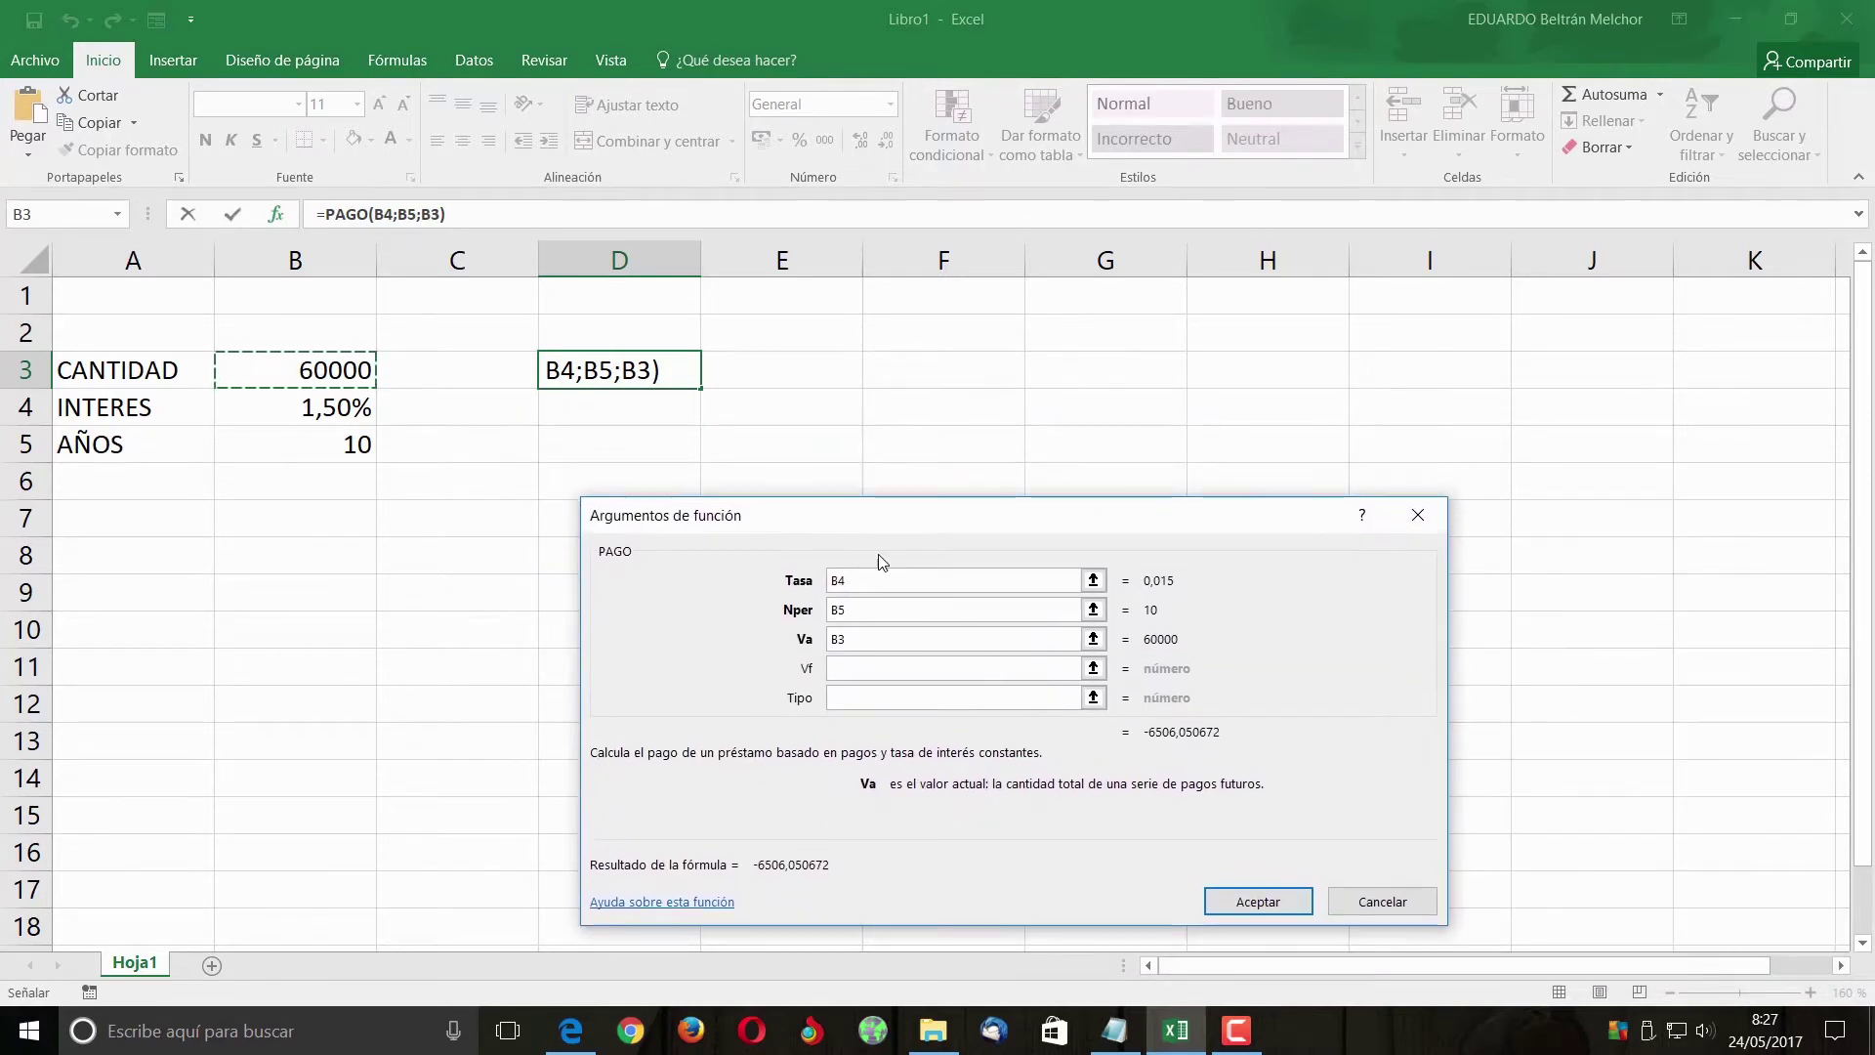
{"action": "left_click", "coordinate": [1254, 916]}
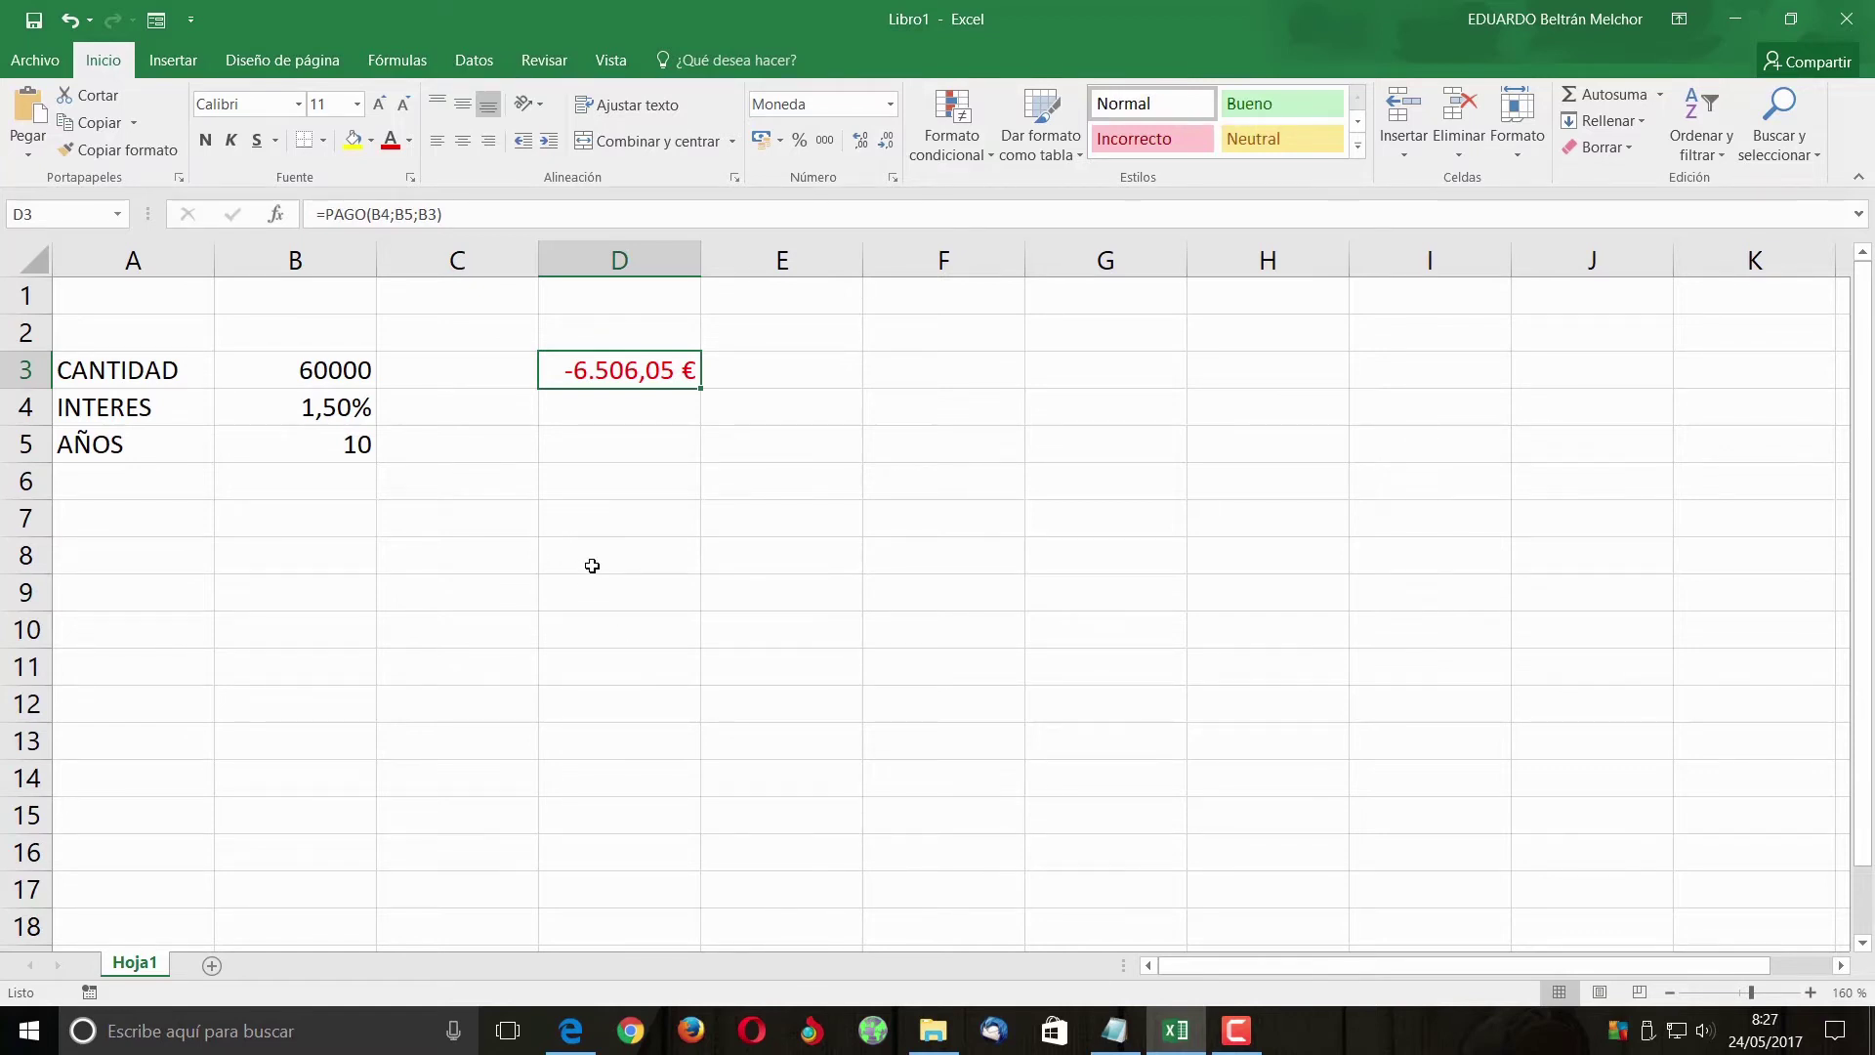
- Enter =PAGO(B4/12;120;B3) in F3, giving a monthly payment of -538,75 €
{"action": "left_click", "coordinate": [908, 374]}
{"action": "left_click", "coordinate": [279, 214]}
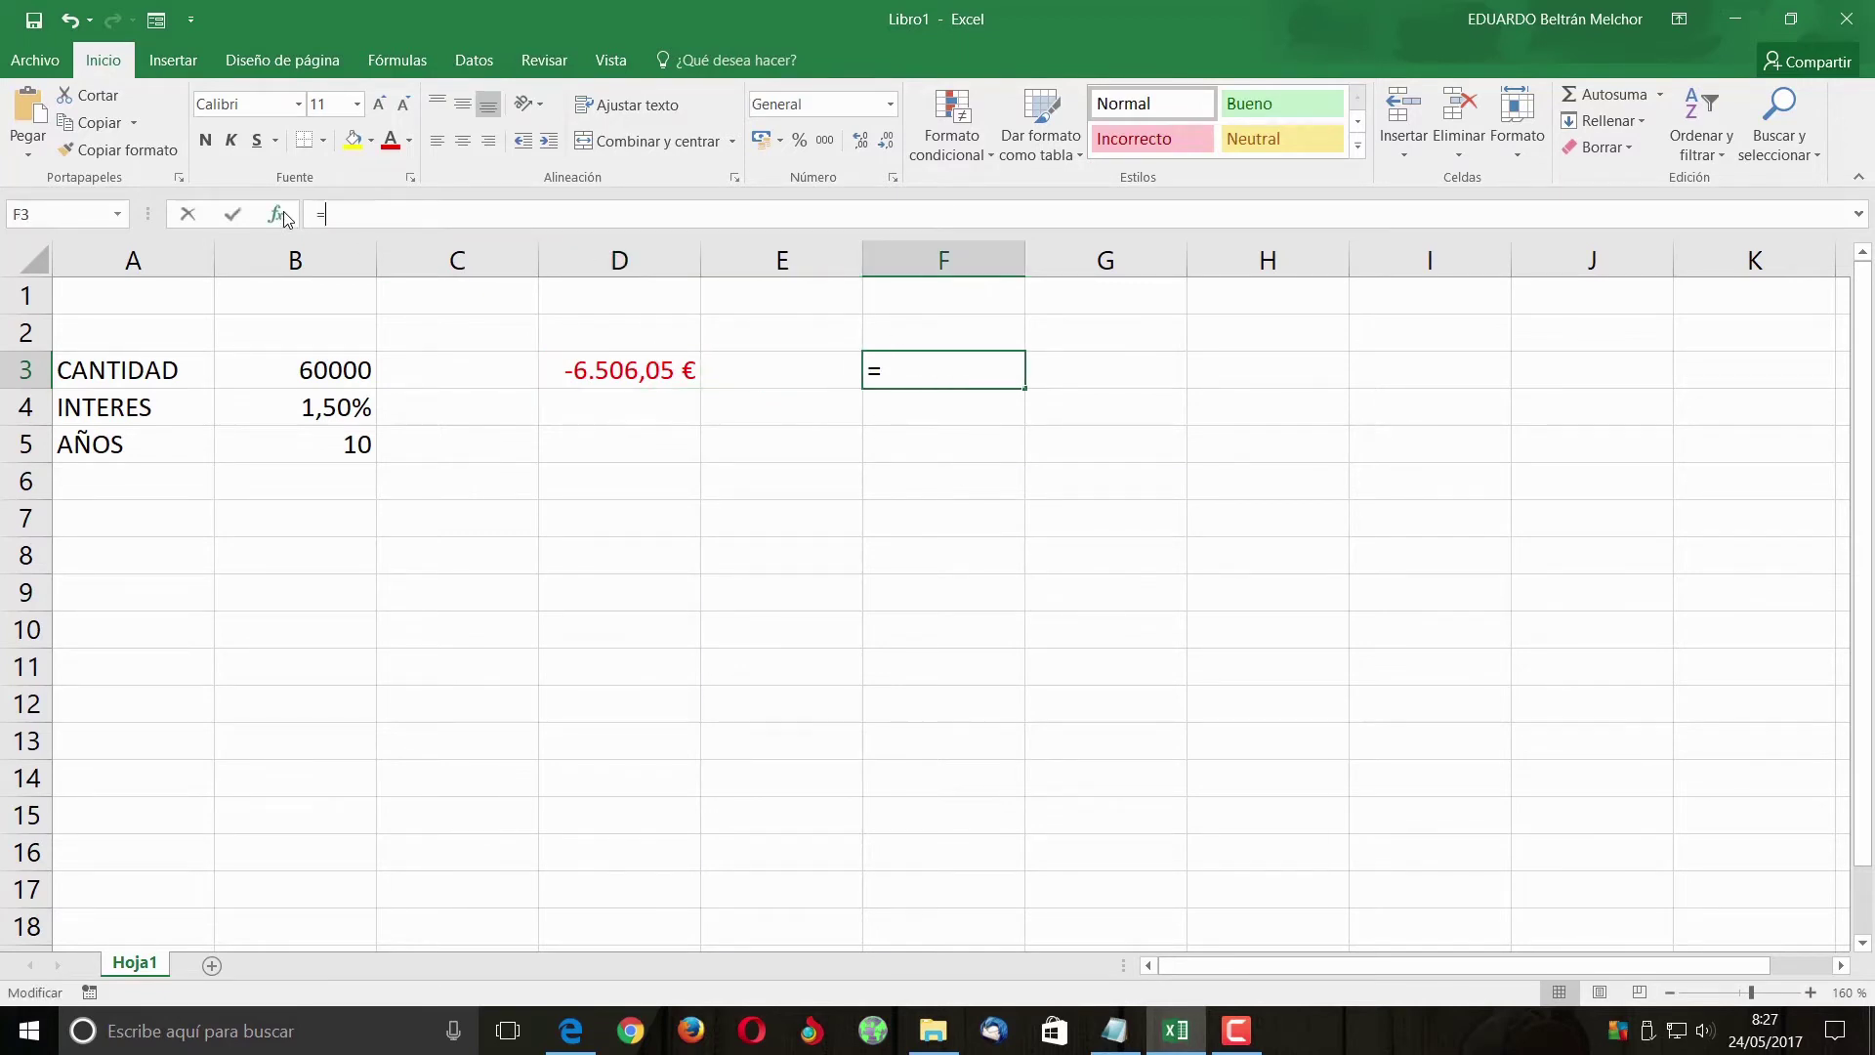
{"action": "left_click", "coordinate": [1152, 919]}
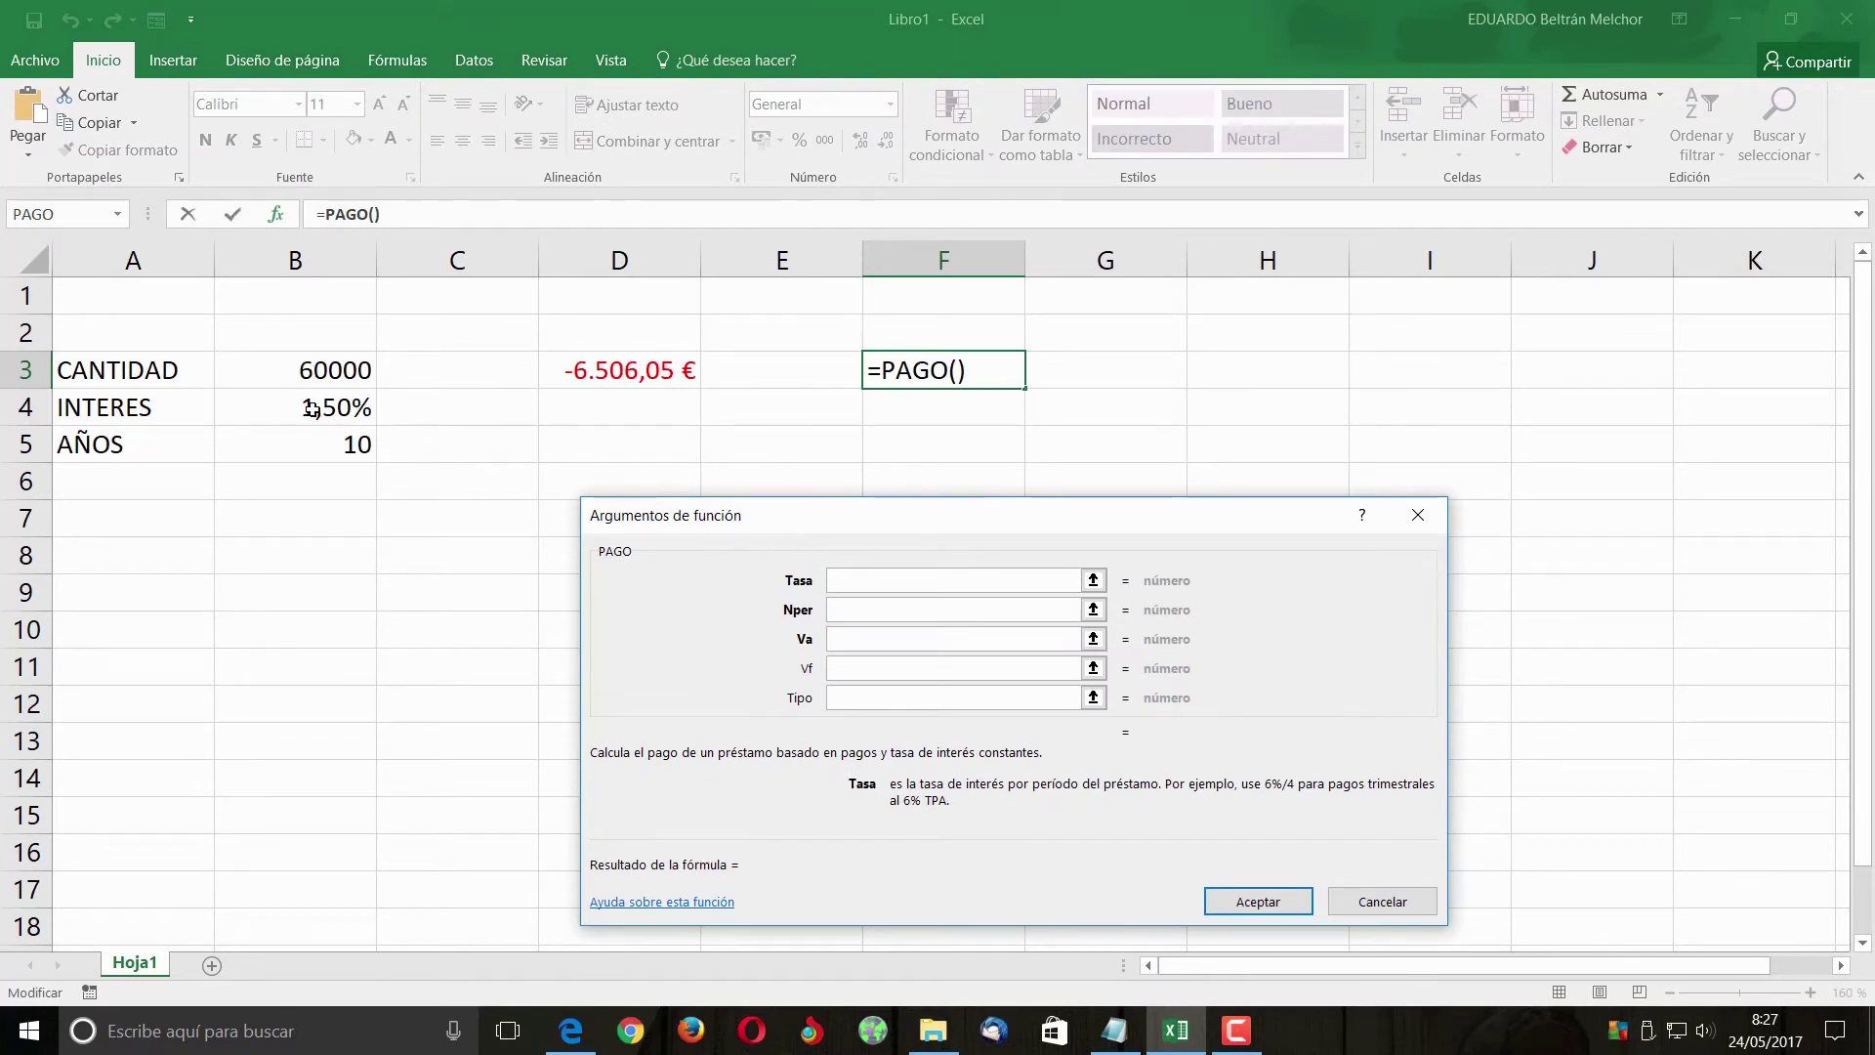
{"action": "left_click", "coordinate": [334, 405]}
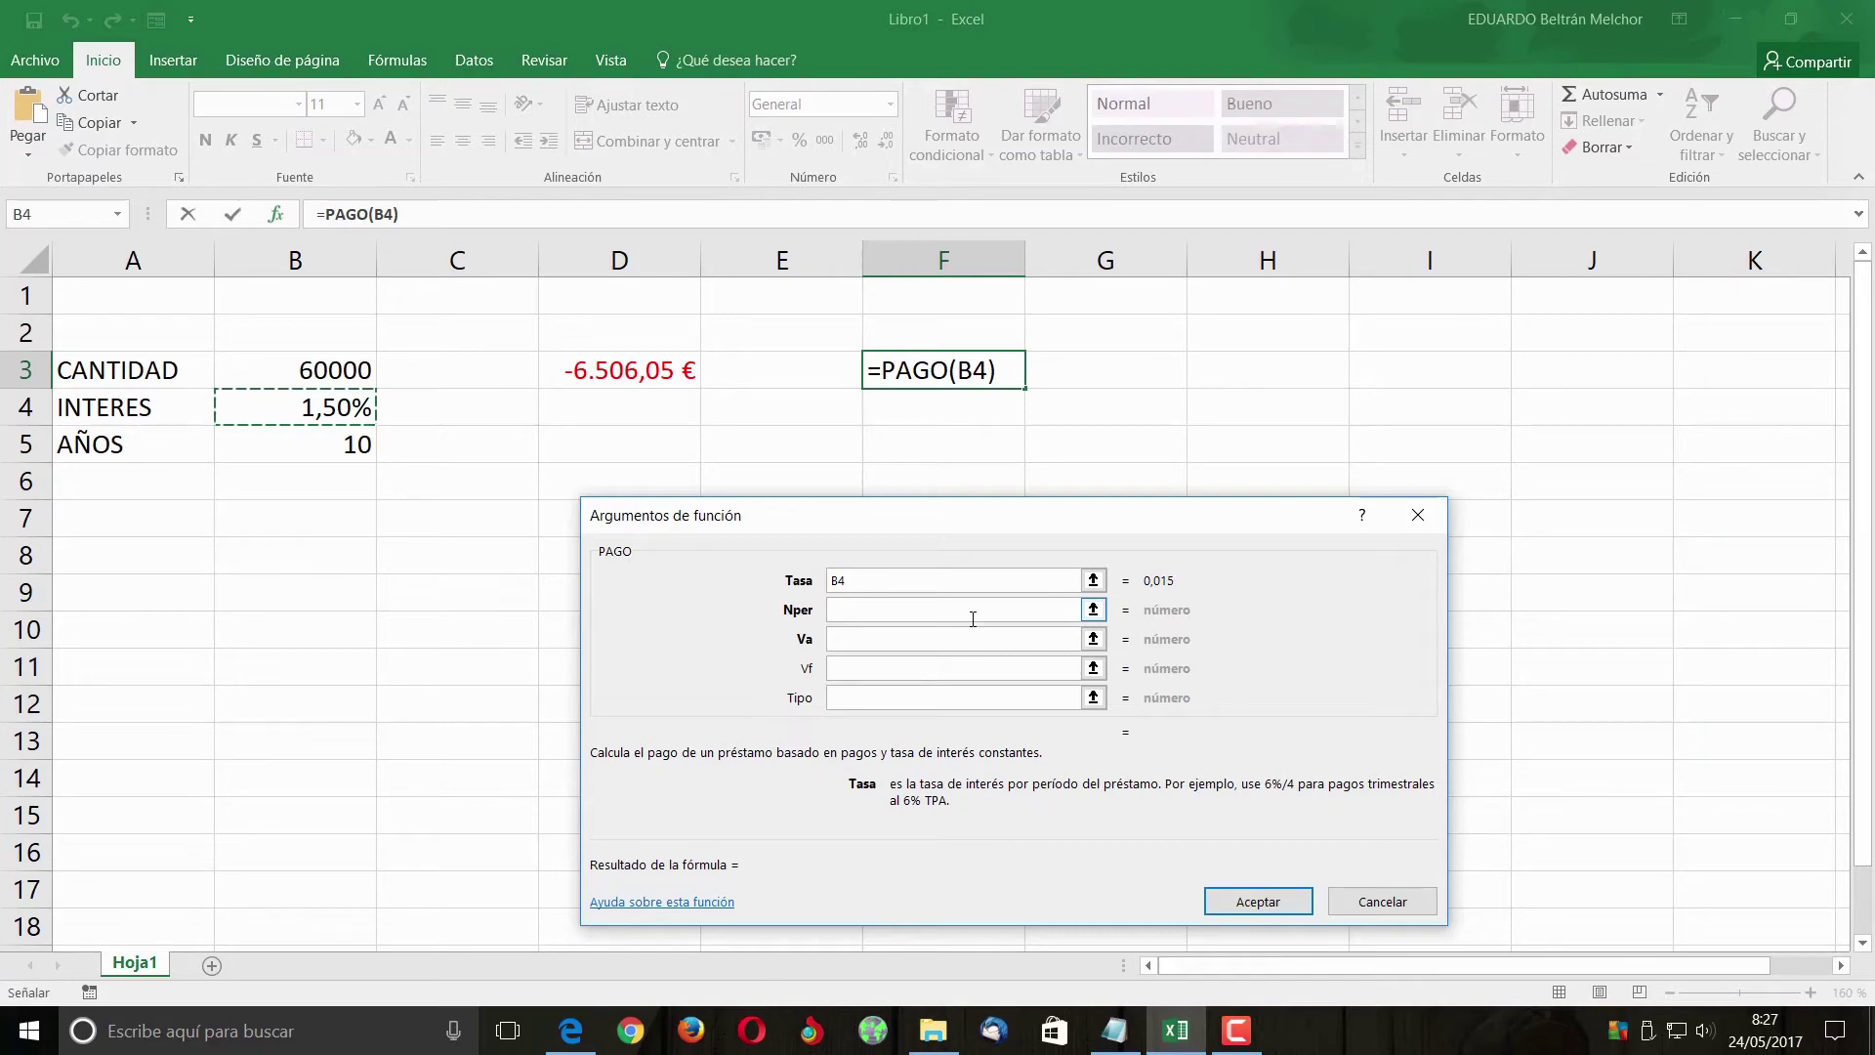
{"action": "type", "text": "/"}
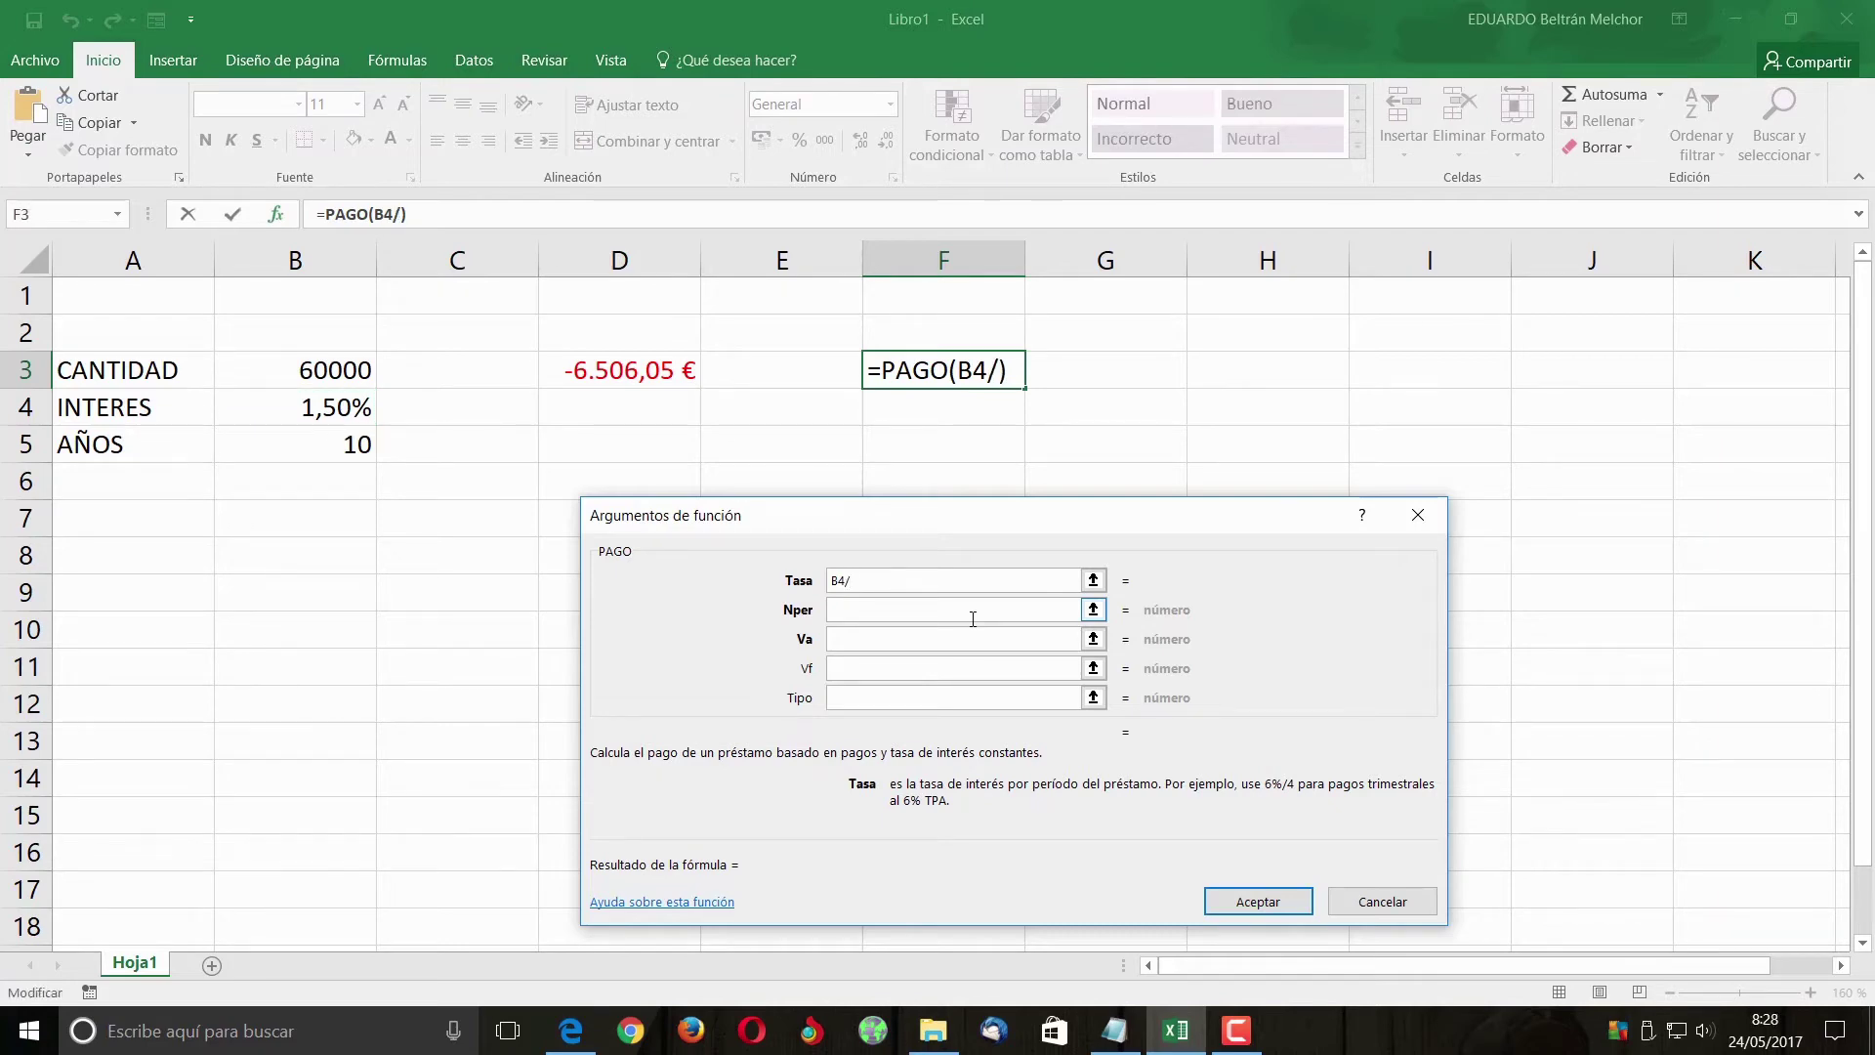
{"action": "type", "text": "12"}
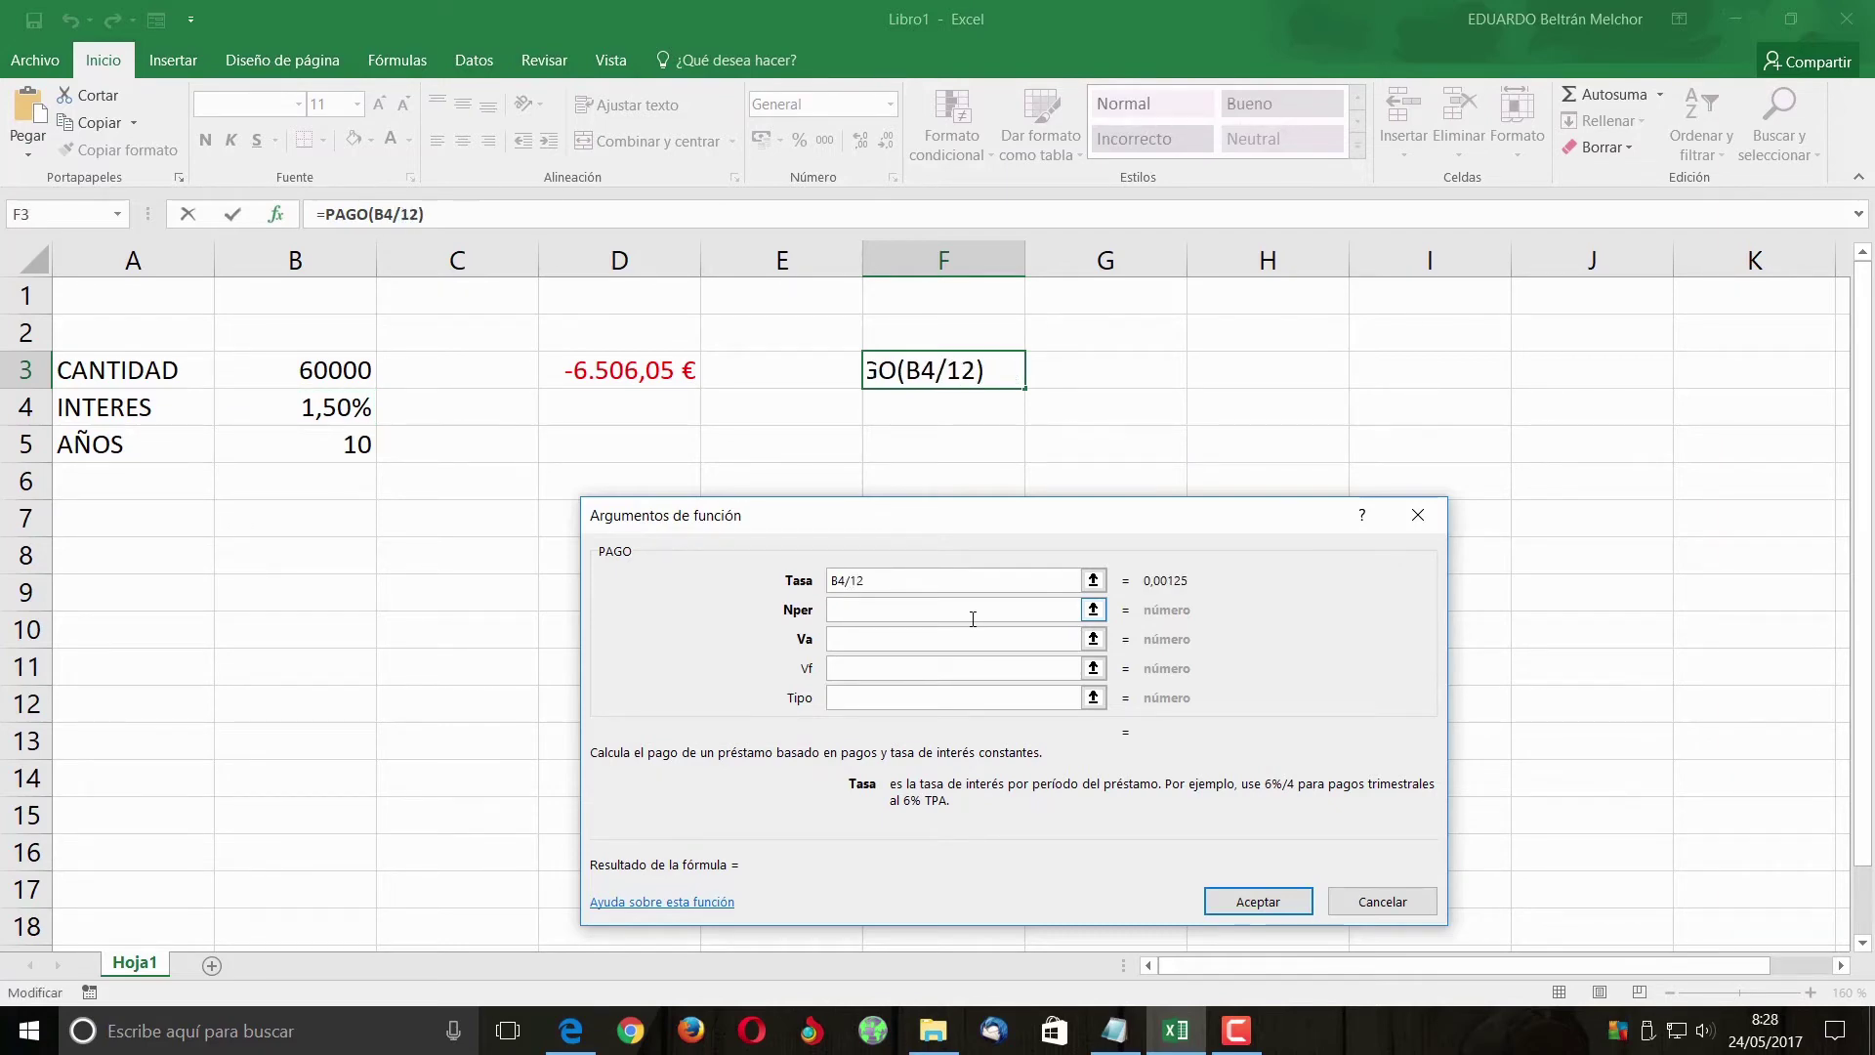
{"action": "left_click", "coordinate": [876, 608]}
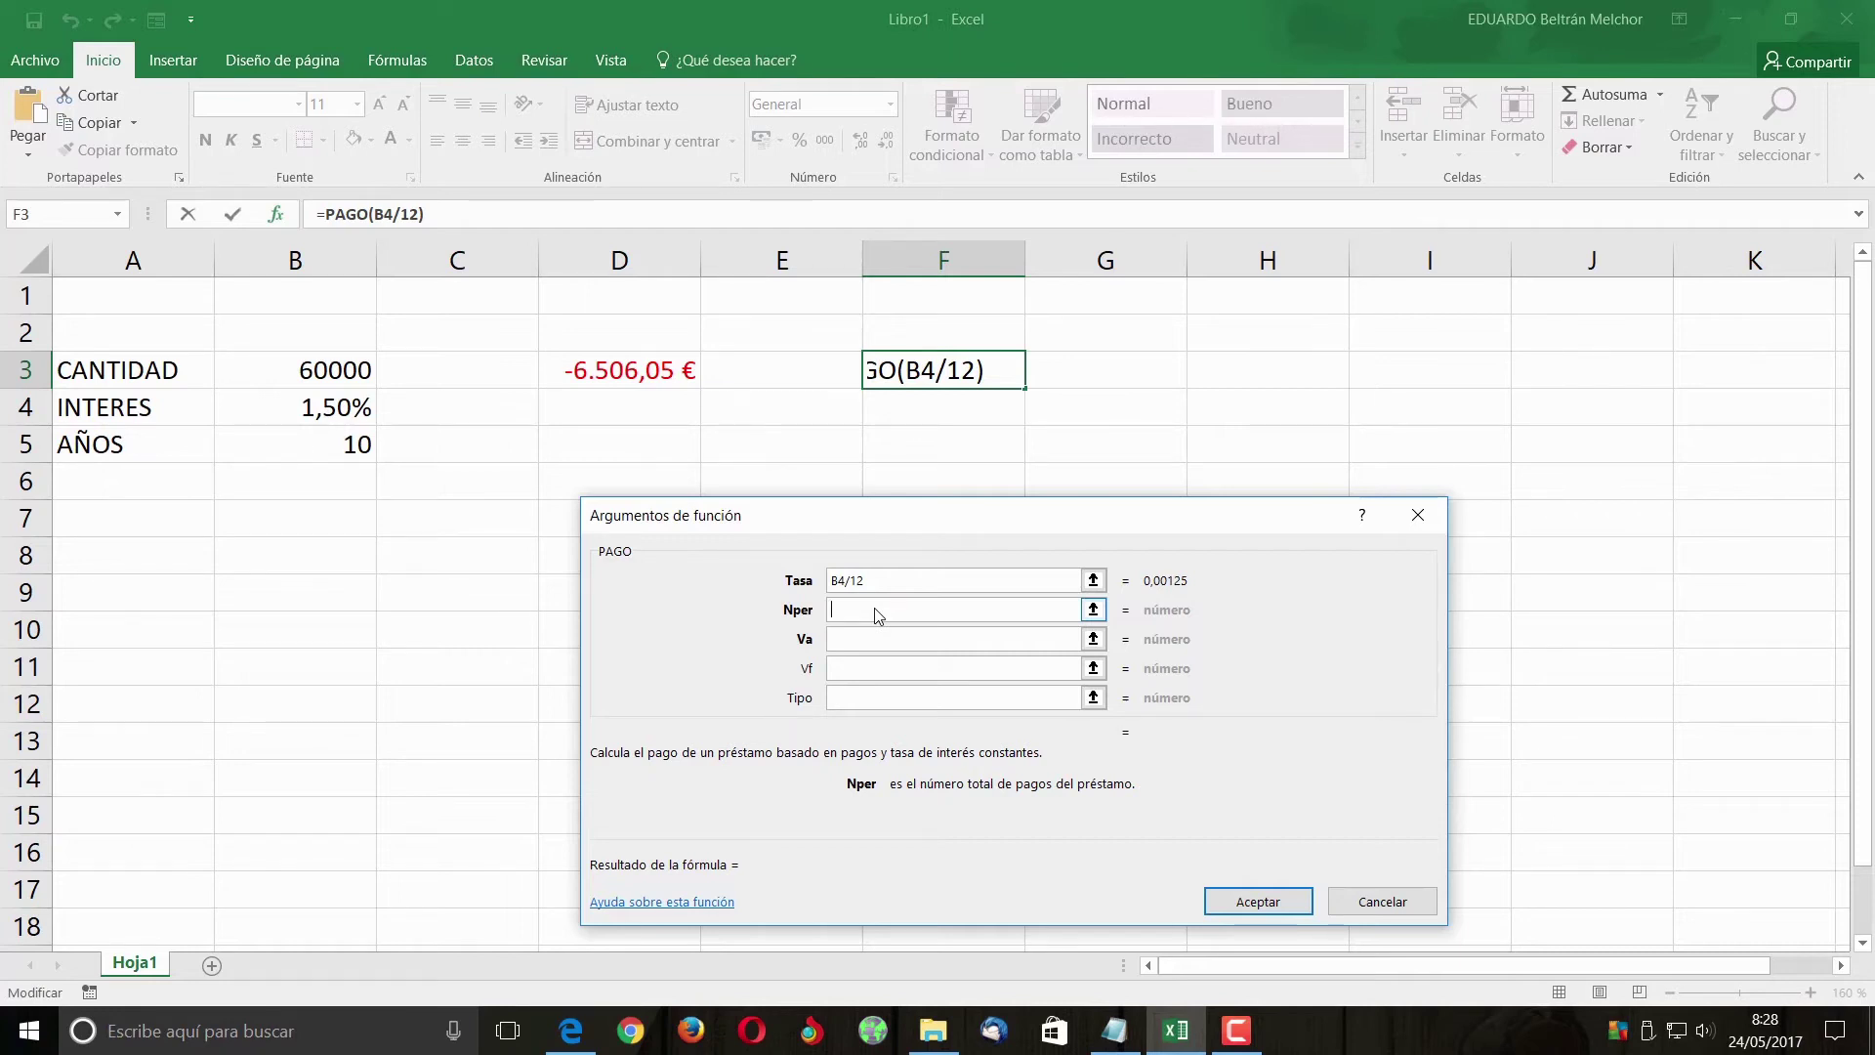
{"action": "type", "text": "120"}
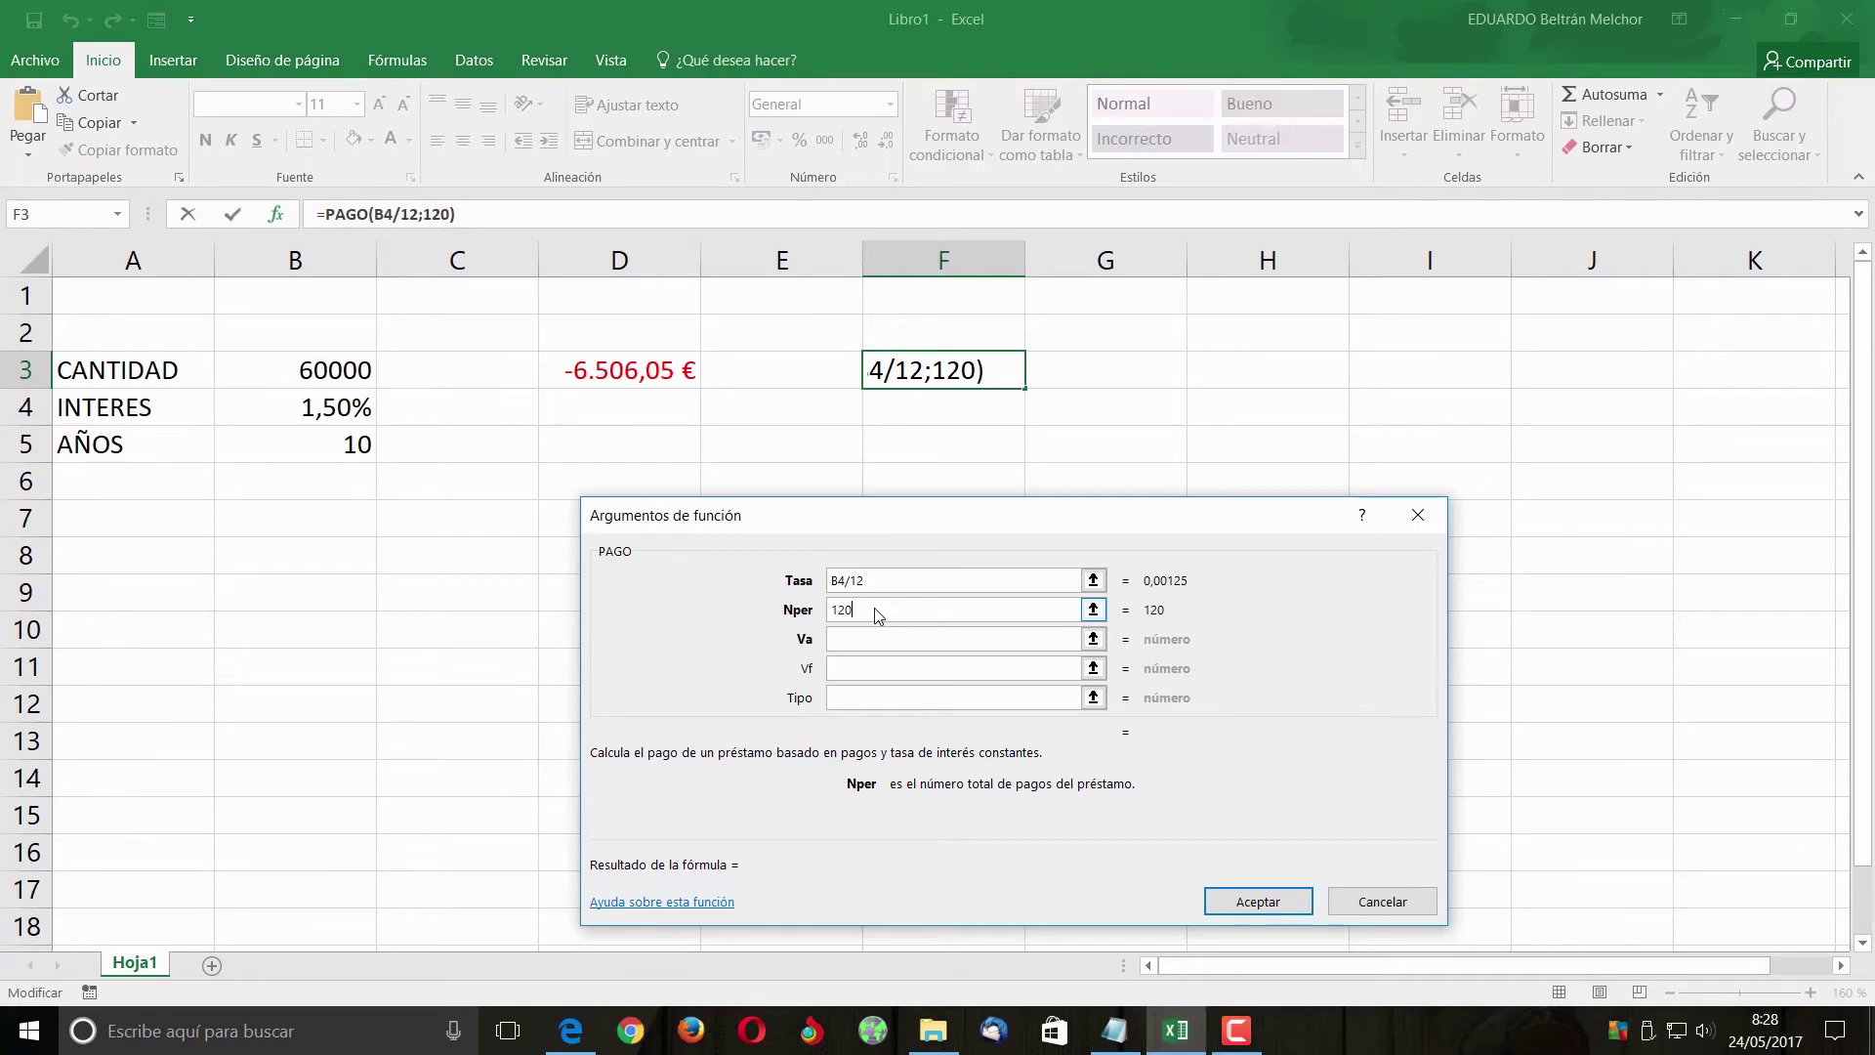
{"action": "left_click", "coordinate": [862, 638]}
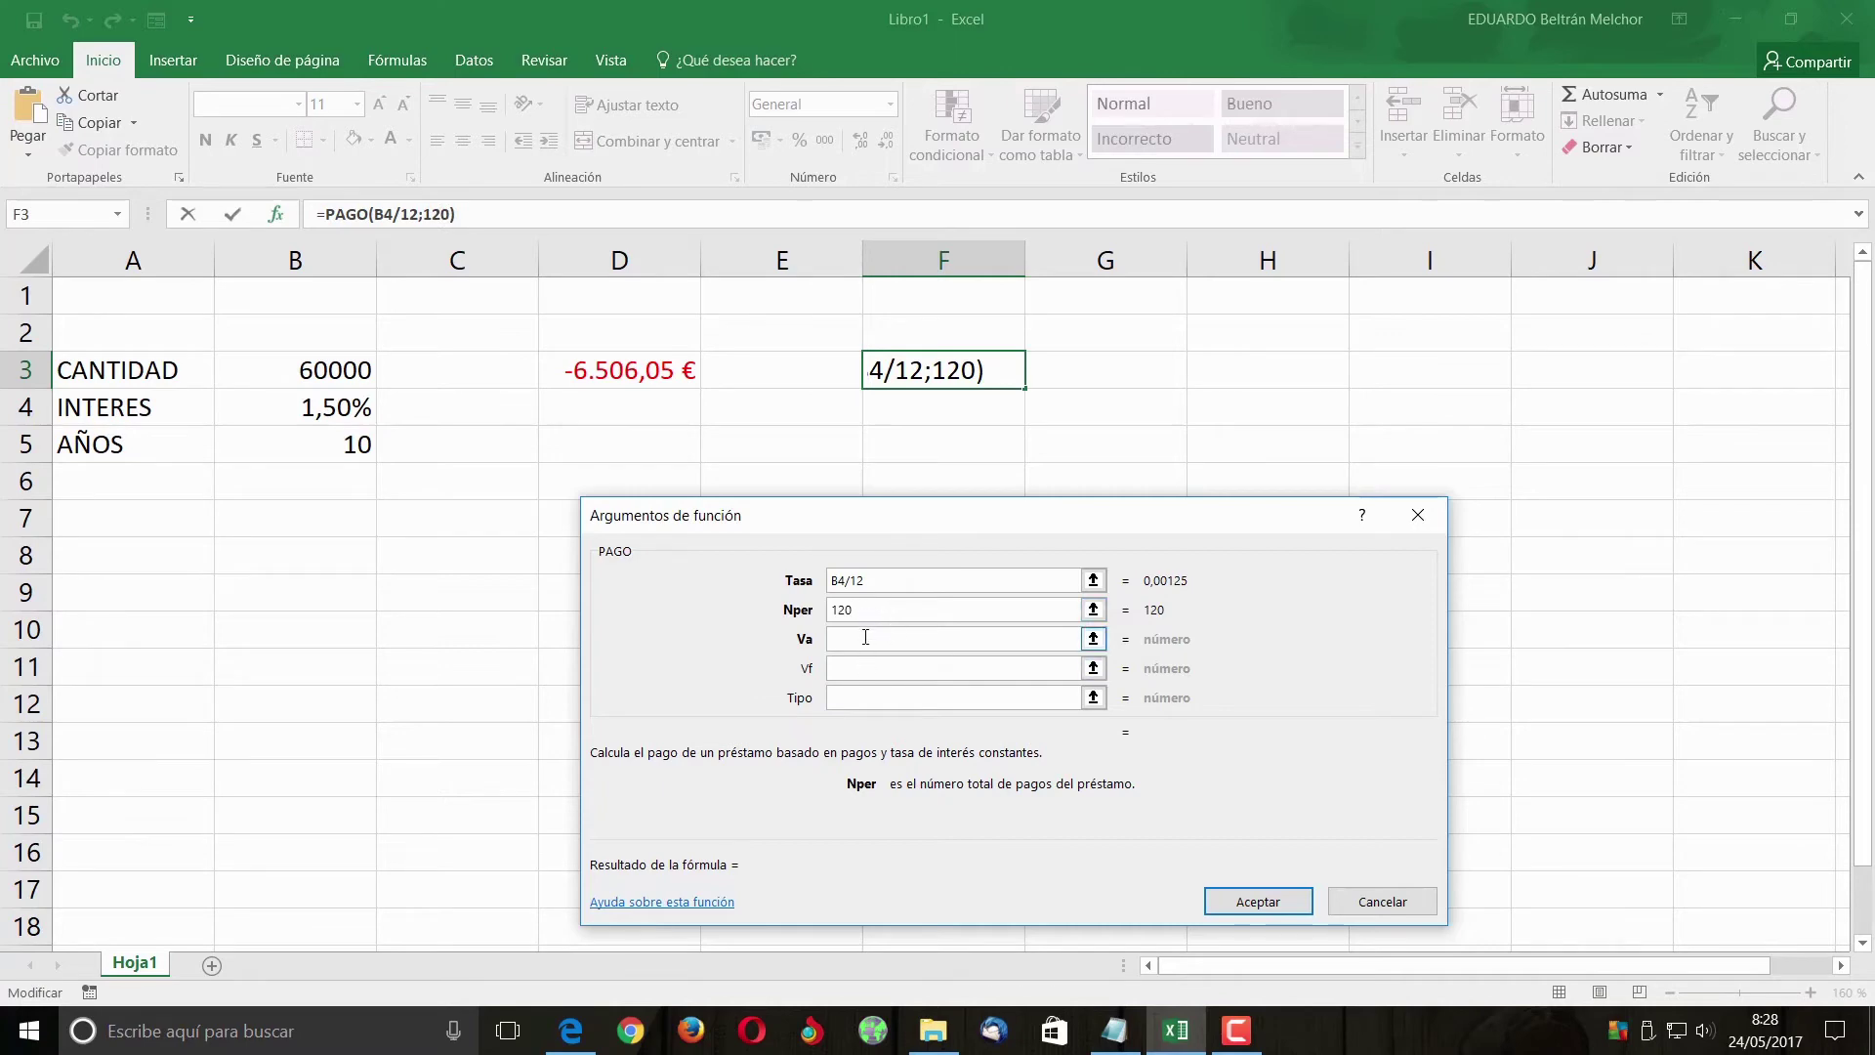
{"action": "left_click", "coordinate": [346, 371]}
{"action": "left_click", "coordinate": [1225, 900]}
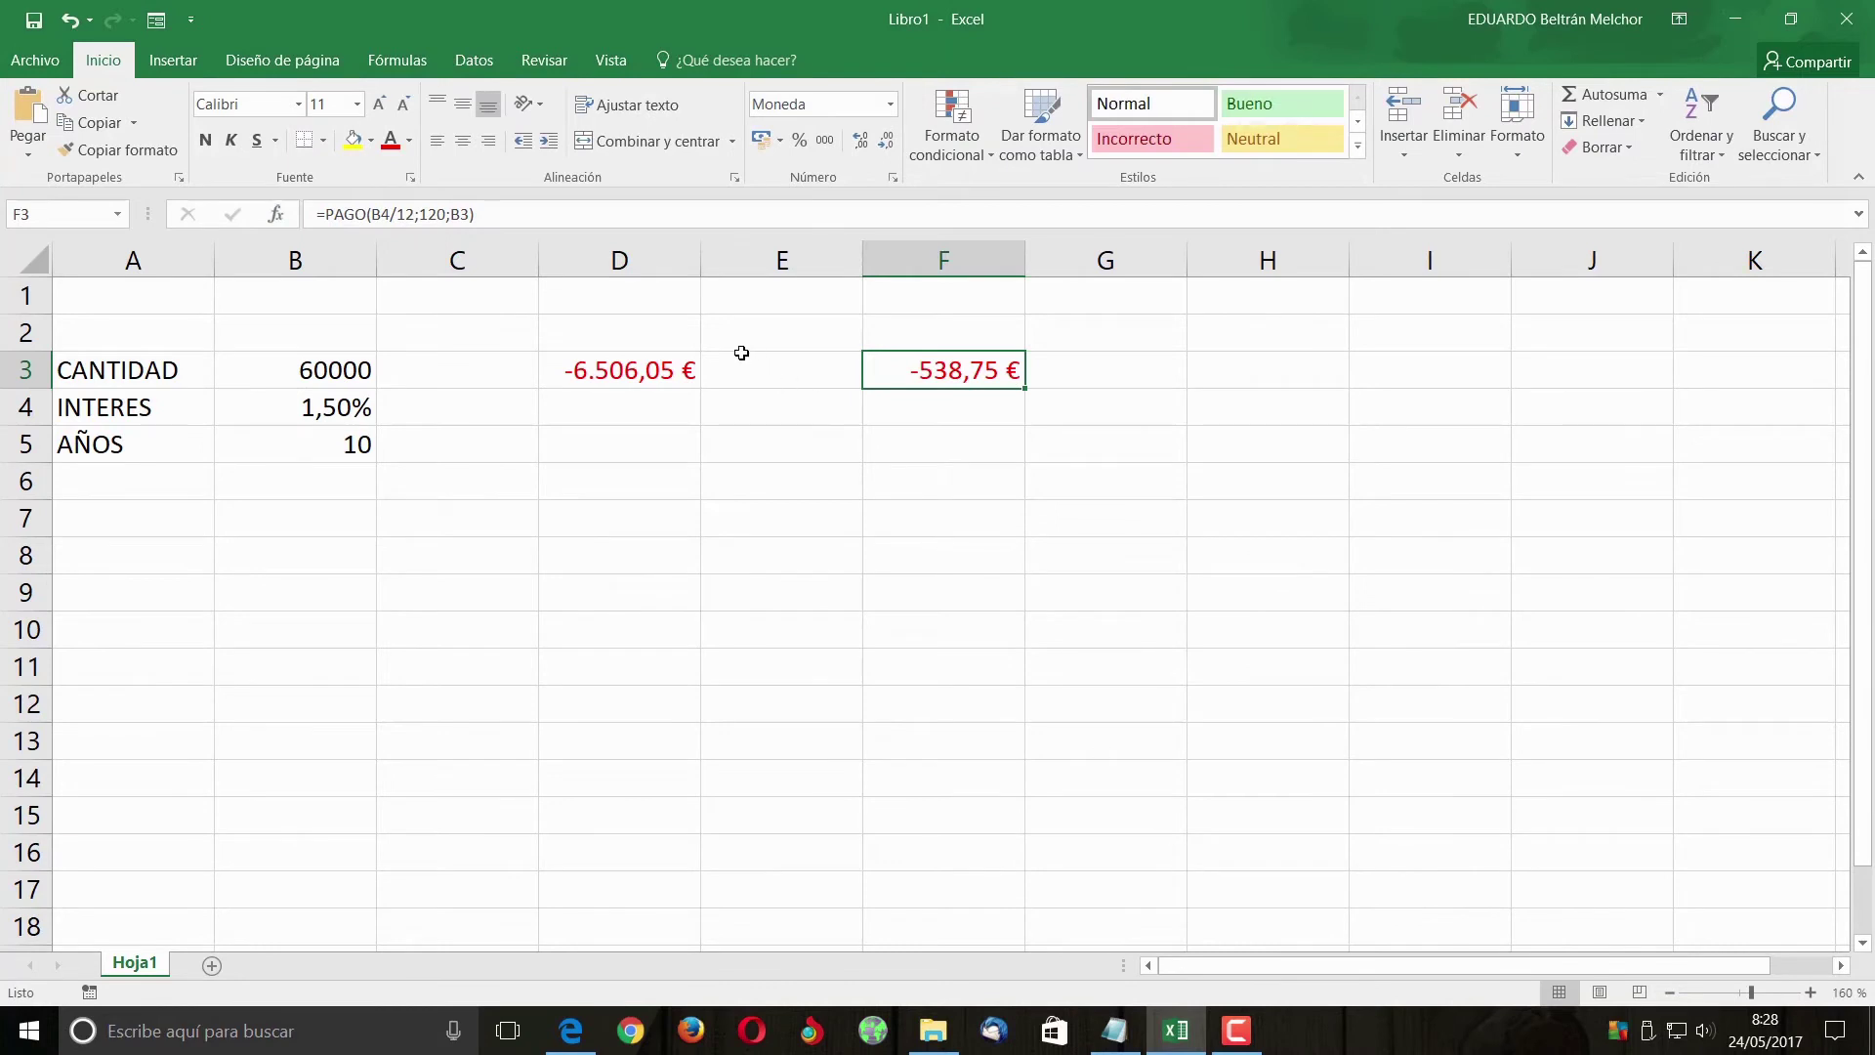
- Add the headings ANUAL in D2 and MENSUAL in F2 above the payment results
{"action": "left_click", "coordinate": [626, 336]}
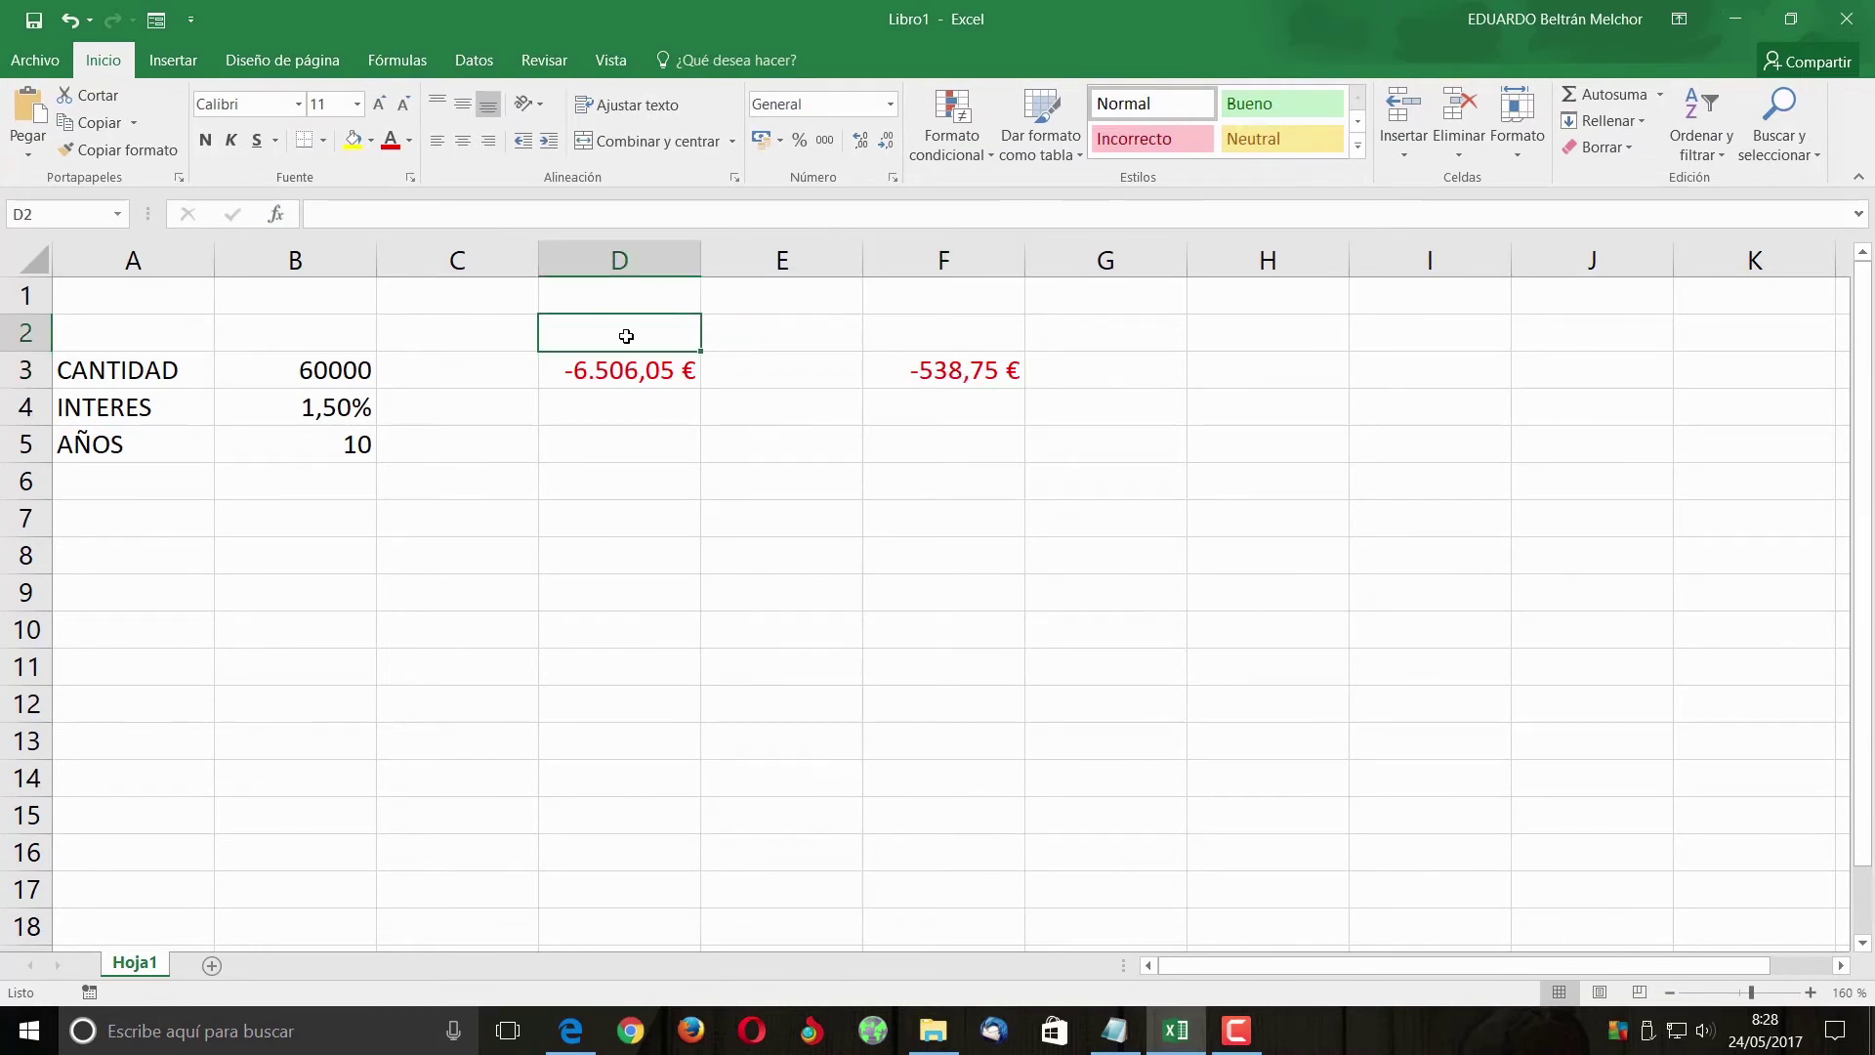
{"action": "type", "text": "ANUAL"}
{"action": "key", "text": "Tab"}
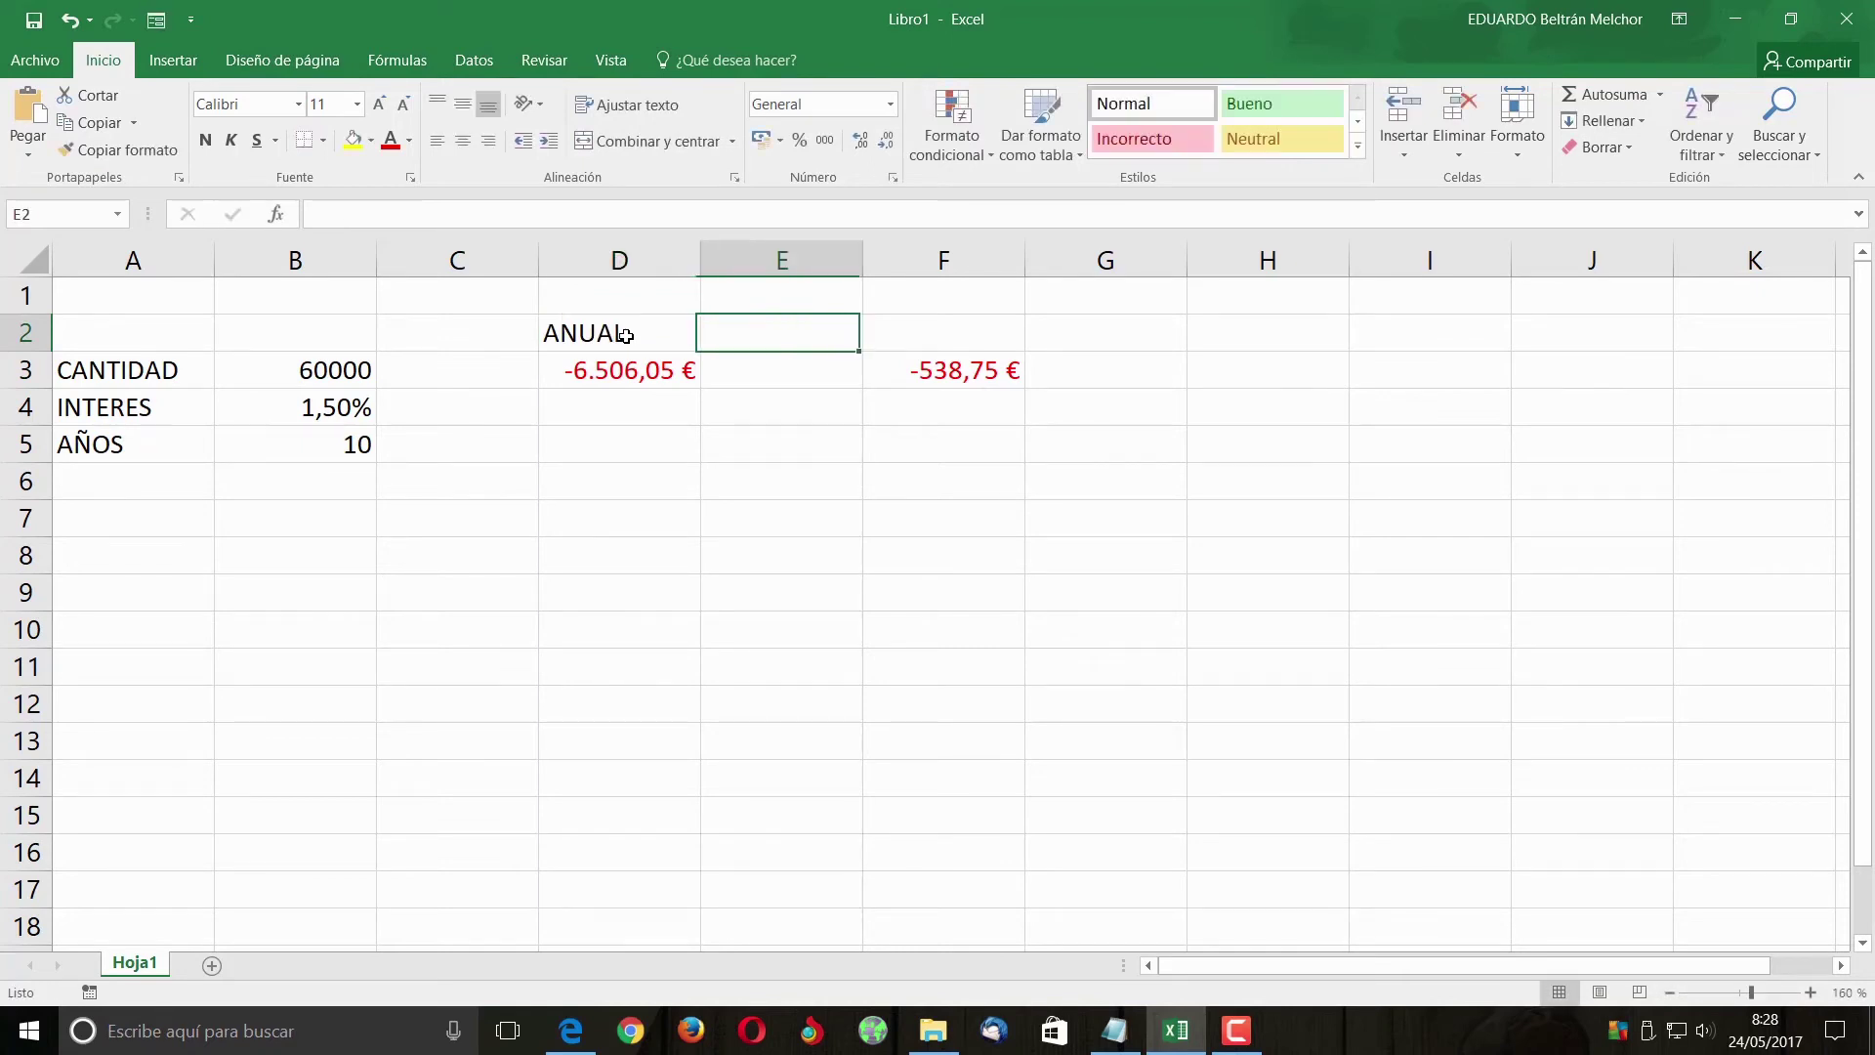
{"action": "key", "text": "Tab"}
{"action": "type", "text": "M"}
{"action": "key", "text": "BackSpace"}
{"action": "type", "text": "MENUSA"}
{"action": "key", "text": "BackSpace"}
{"action": "key", "text": "BackSpace"}
{"action": "key", "text": "BackSpace"}
{"action": "type", "text": "SUAL"}
{"action": "key", "text": "ctrl+Return"}
{"action": "key", "text": "Down"}
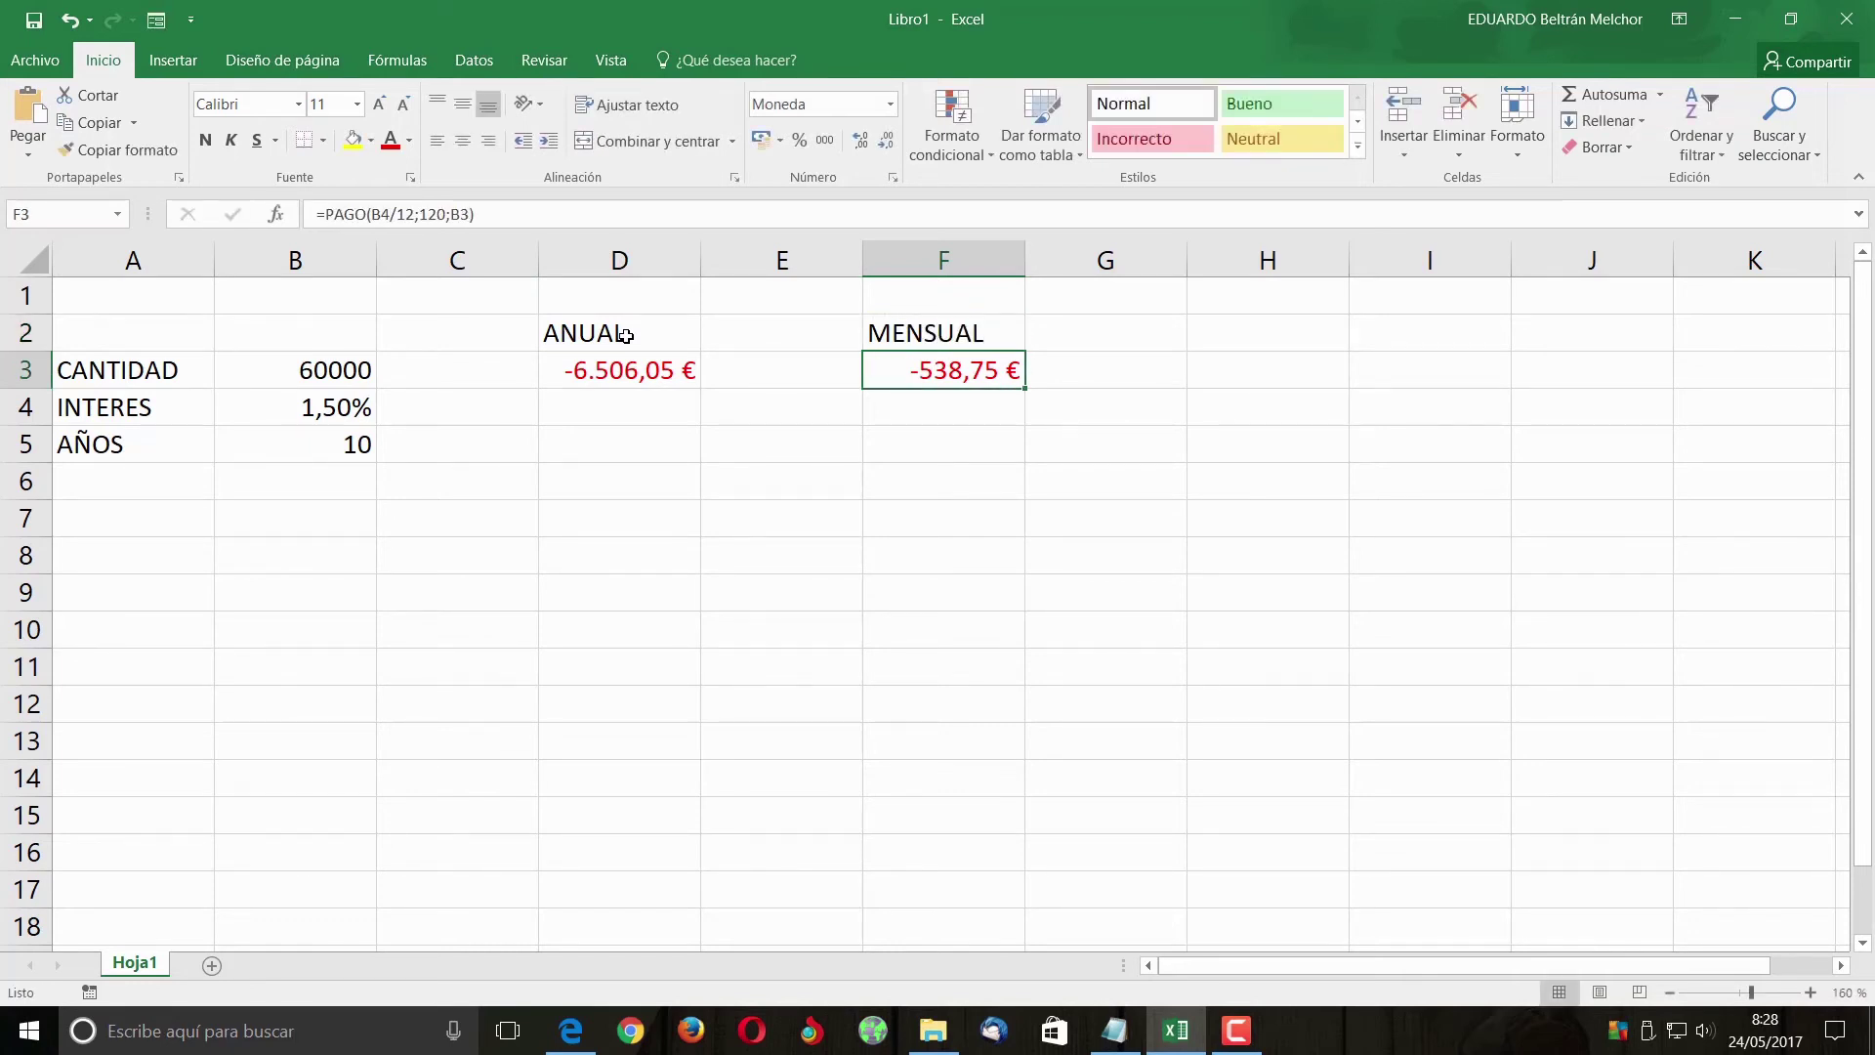